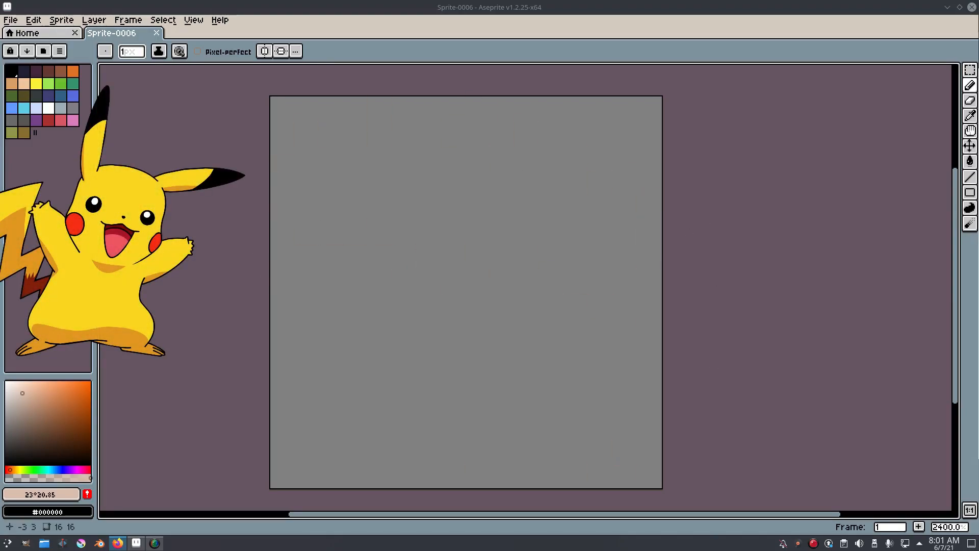
drag(76, 450, 133, 503)
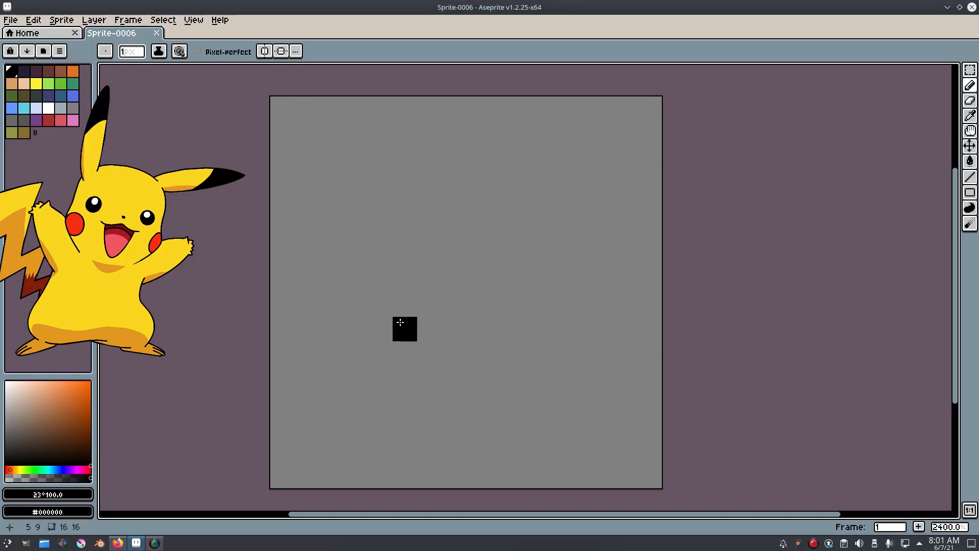
click(25, 75)
click(56, 494)
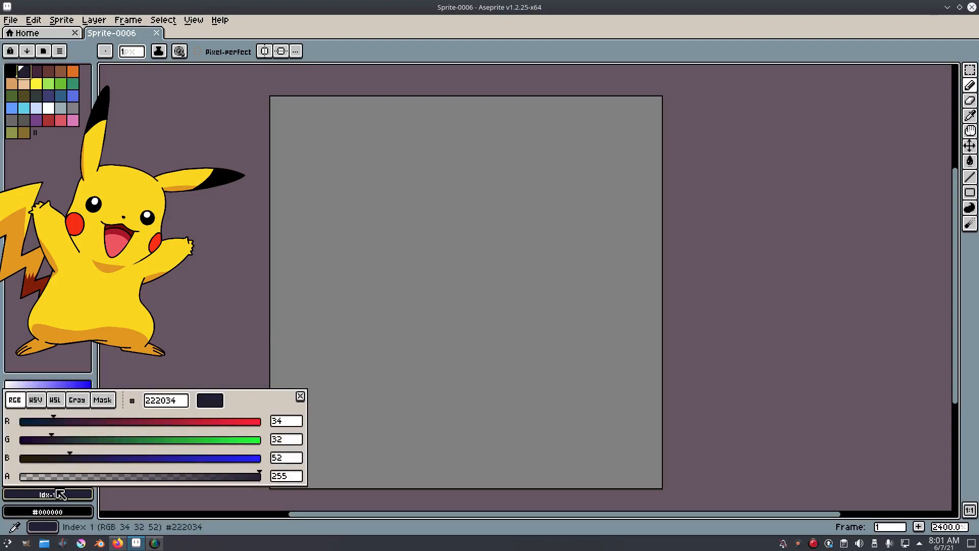
click(102, 400)
click(76, 400)
click(35, 400)
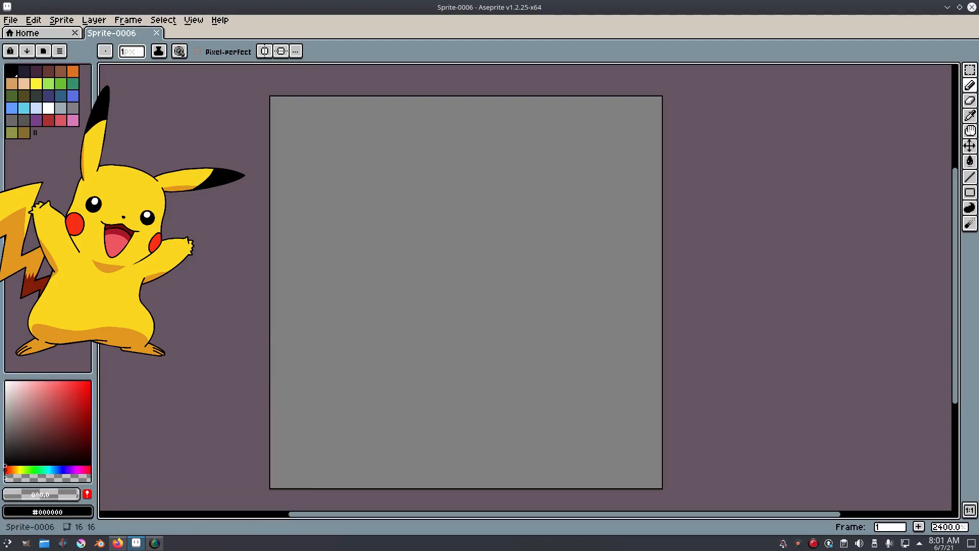
Step: Choose the dark navy palette colour (#222034) and pencil the left outline of Pikachu's head and body with the start of an arm
click(24, 73)
click(457, 300)
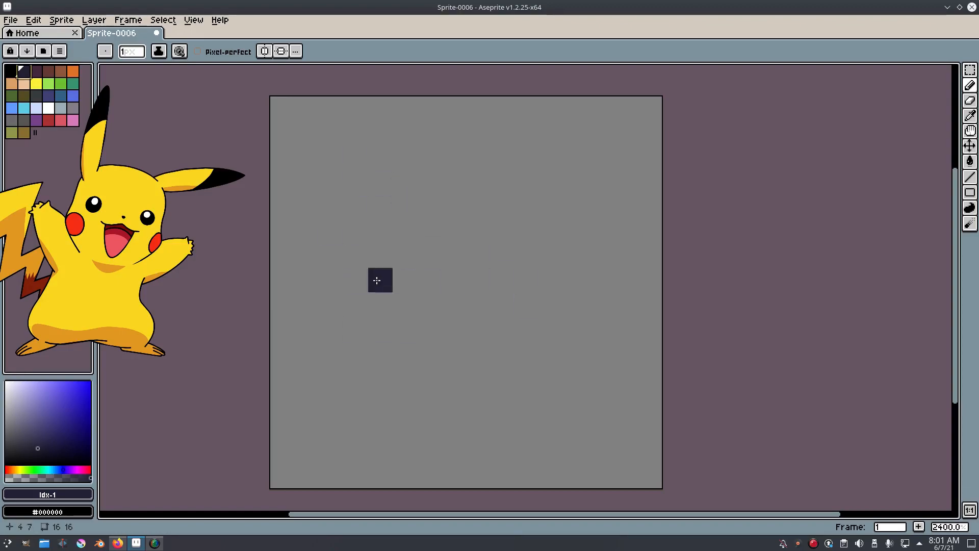
drag(378, 231, 384, 274)
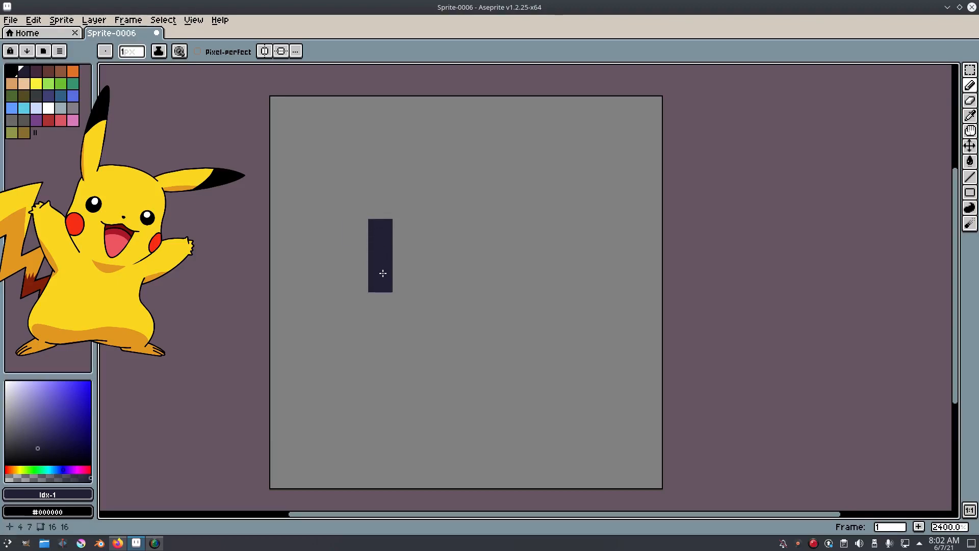
key(ctrl+z)
drag(366, 217, 361, 304)
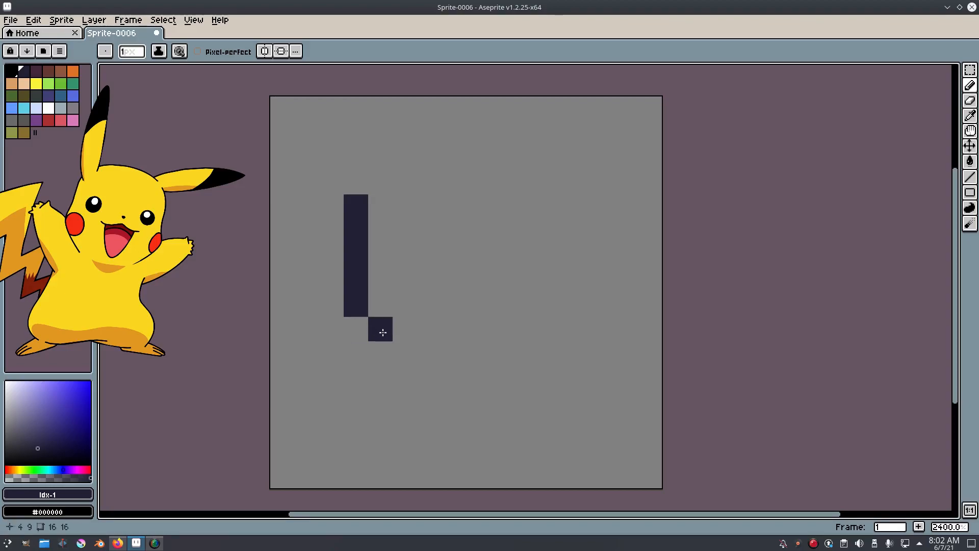
drag(381, 330, 405, 354)
mouse_move(356, 329)
mouse_down()
mouse_move(335, 373)
mouse_move(334, 428)
mouse_up()
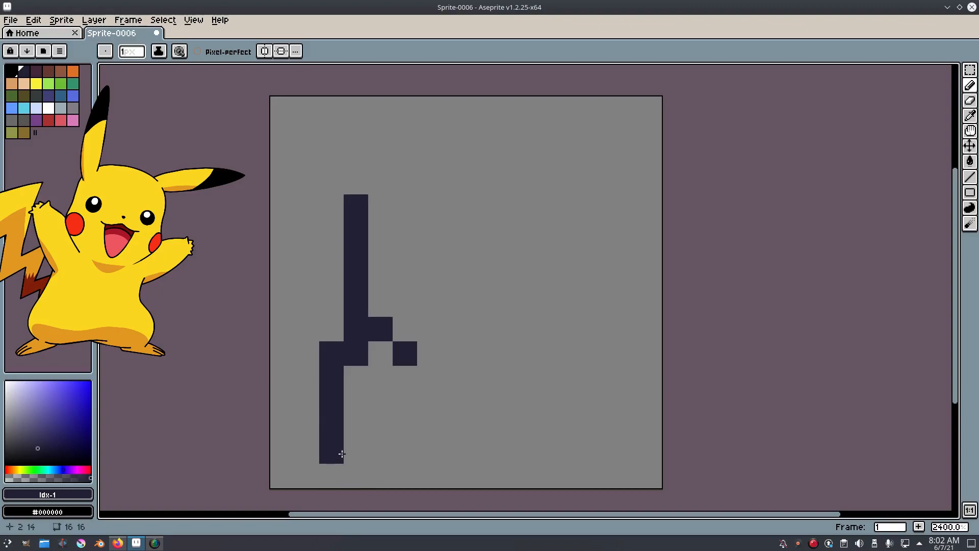
Step: Pencil the body's lower-left corner pixel and two diagonal two-pixel marks for the feet along the canvas's lower edge
drag(342, 454, 353, 466)
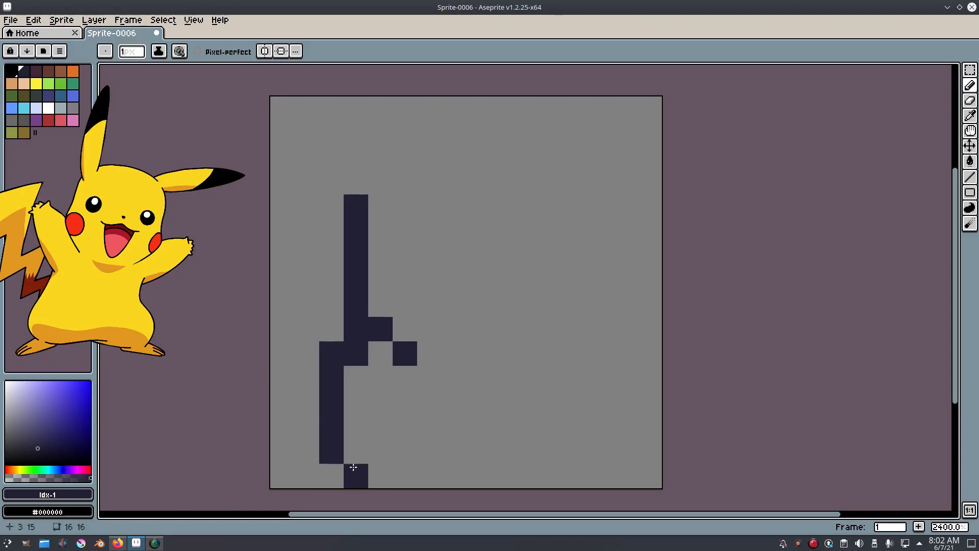
click(405, 451)
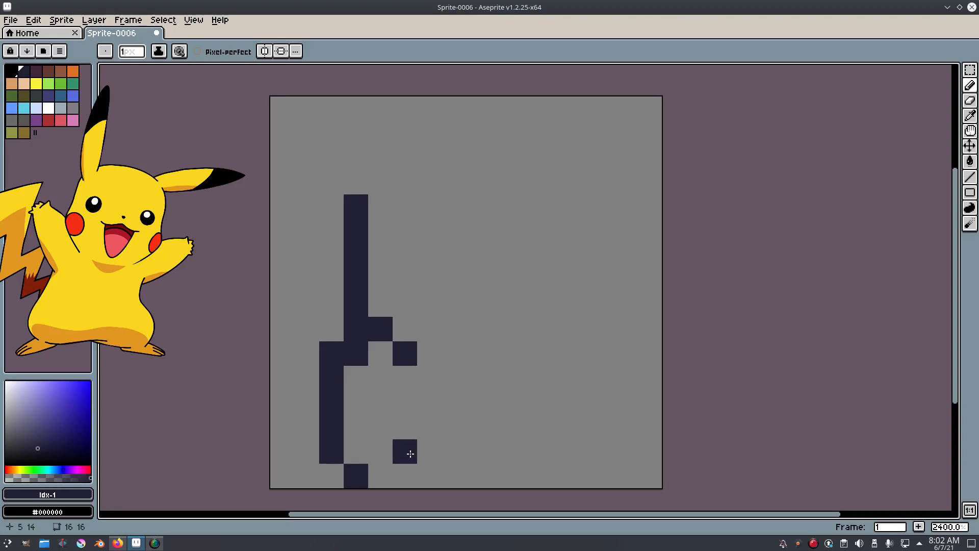
click(431, 476)
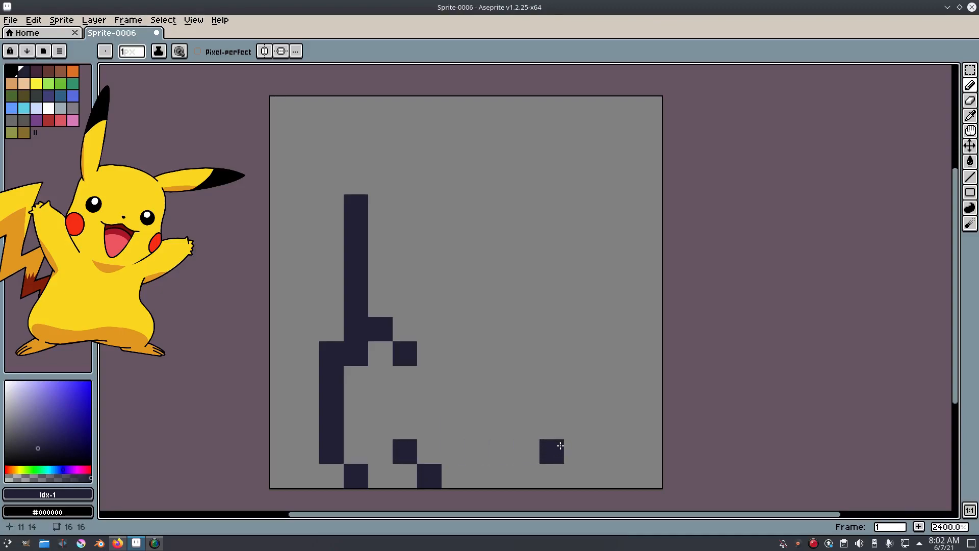
click(560, 462)
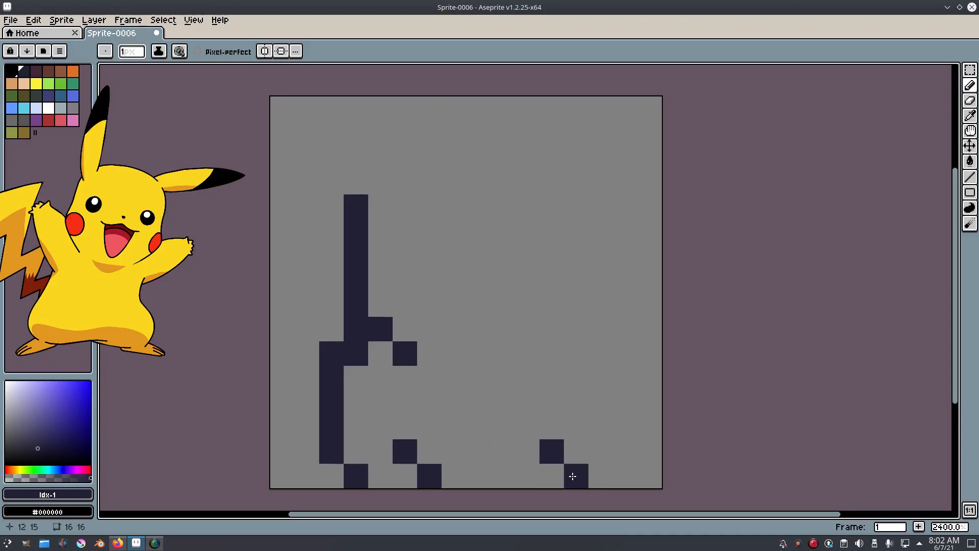
click(572, 476)
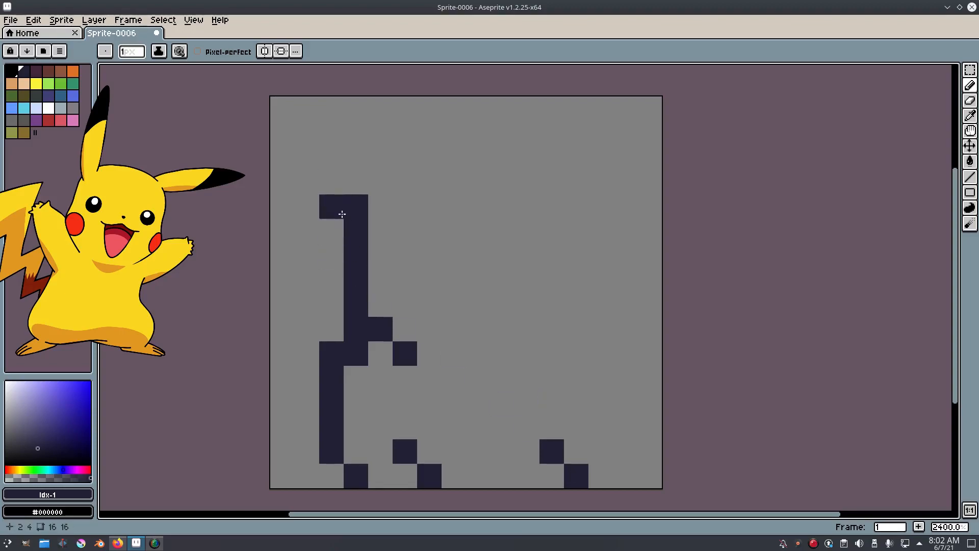
Step: Erase the top pixel of the left outline and pencil the ears, head top, body sides and both arms in dark navy
key(e)
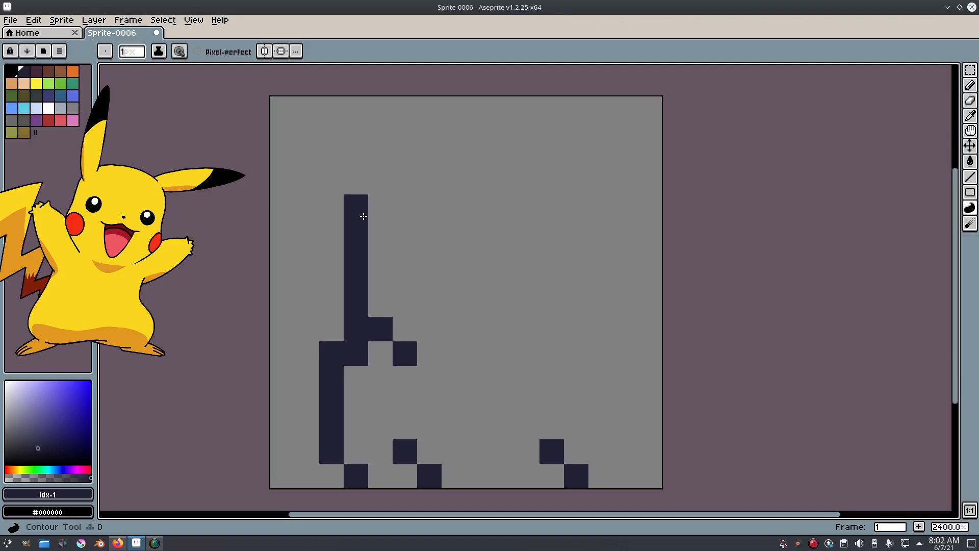
click(361, 203)
key(b)
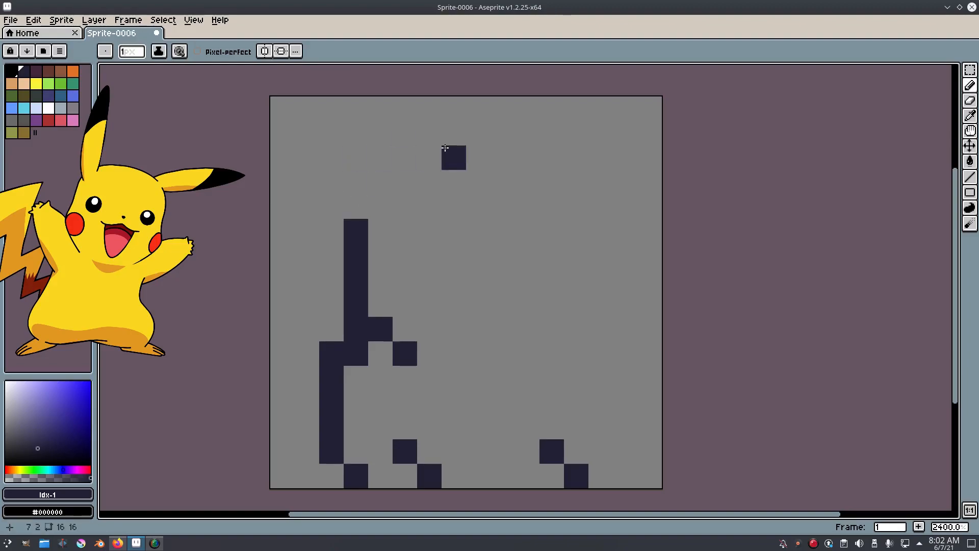
mouse_move(360, 205)
mouse_down()
mouse_move(380, 178)
mouse_move(443, 162)
mouse_move(564, 181)
mouse_move(582, 218)
mouse_move(575, 368)
mouse_move(553, 429)
mouse_up()
key(d)
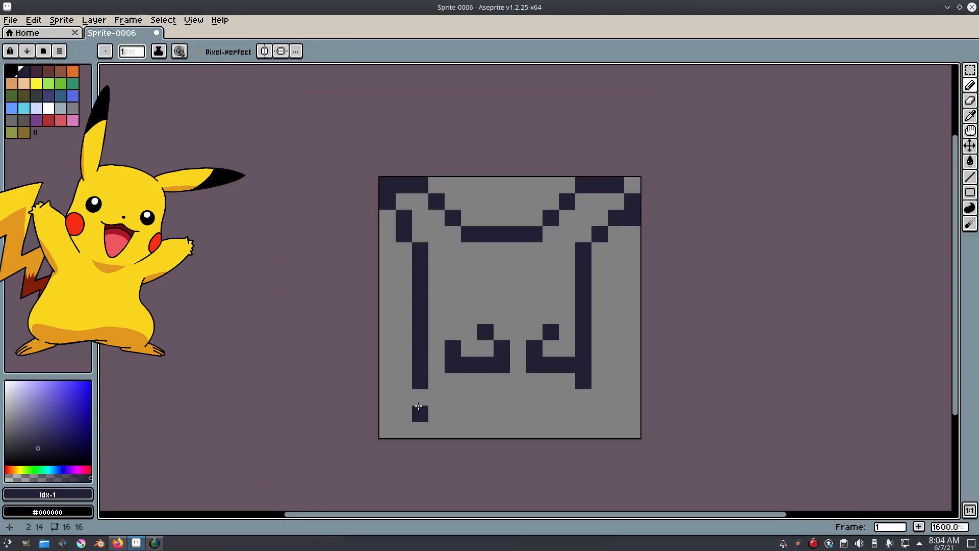
Step: Extend both body side outlines downward and turn them inward with a corner pixel on the sprite's lowest row
click(422, 411)
click(436, 430)
click(566, 414)
drag(584, 397, 582, 411)
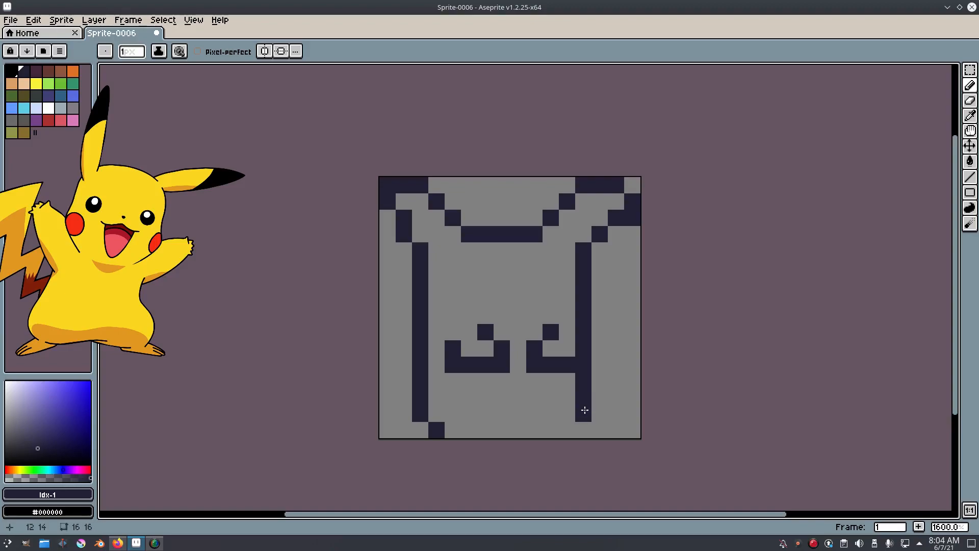
key(ctrl+z)
click(562, 430)
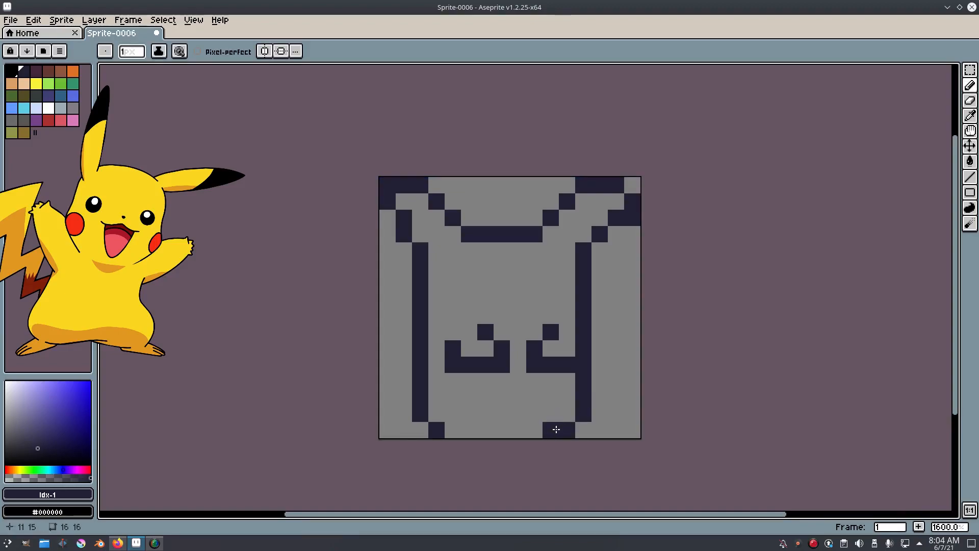
Step: Pencil a four-pixel-wide, two-pixel-high arch between the legs at the bottom of the body
click(488, 427)
click(534, 430)
drag(501, 414, 516, 418)
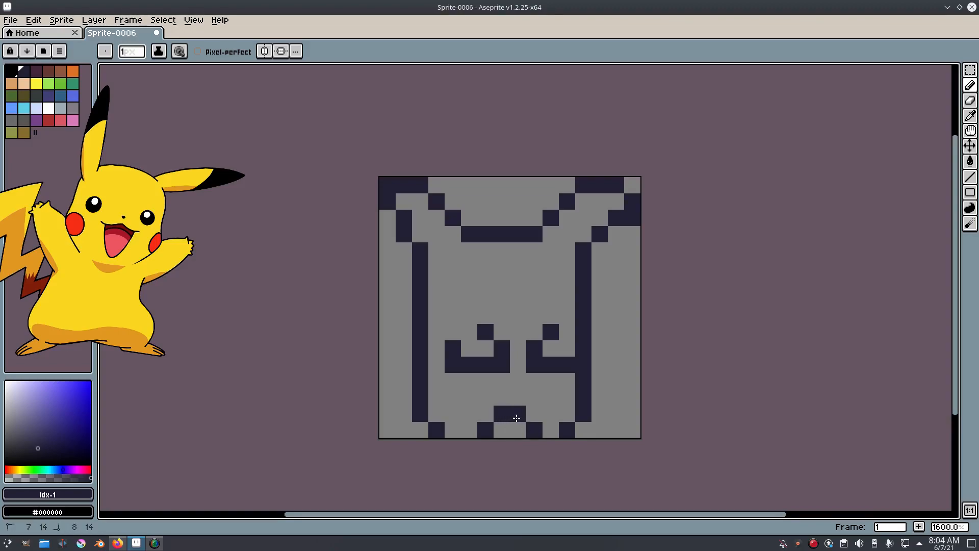
click(486, 414)
click(535, 414)
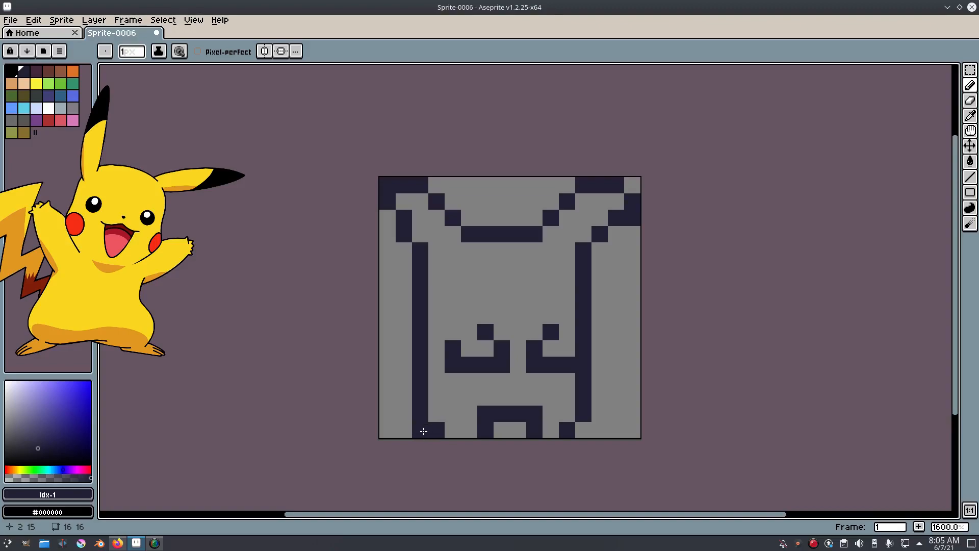
Step: Try erasing pixels at the lower corners of the body outline and undo the erasing
scroll(572, 416, down, 6)
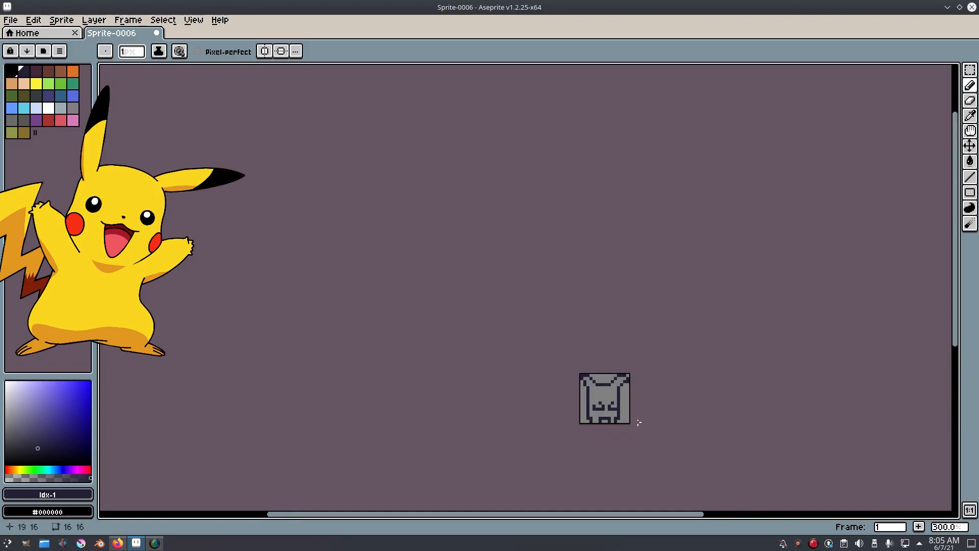
scroll(636, 421, up, 8)
key(e)
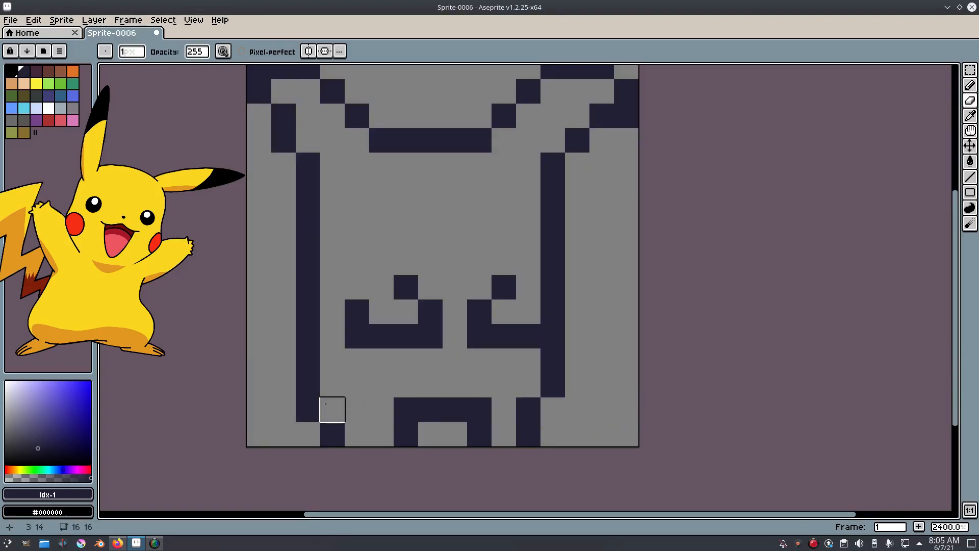
scroll(592, 401, down, 8)
key(ctrl+z)
scroll(527, 403, up, 7)
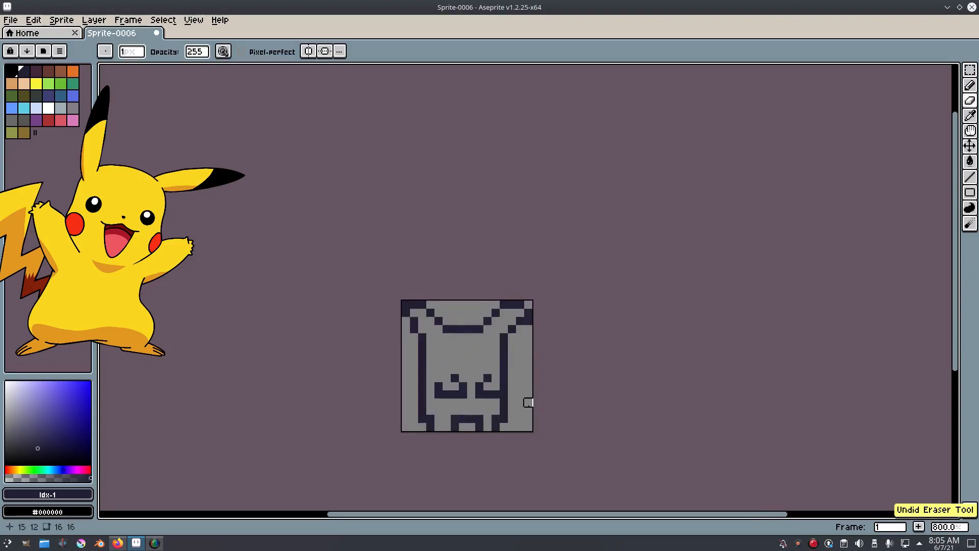
Step: Erase the lower outer corner pixel of the left arm's outline
scroll(582, 329, down, 2)
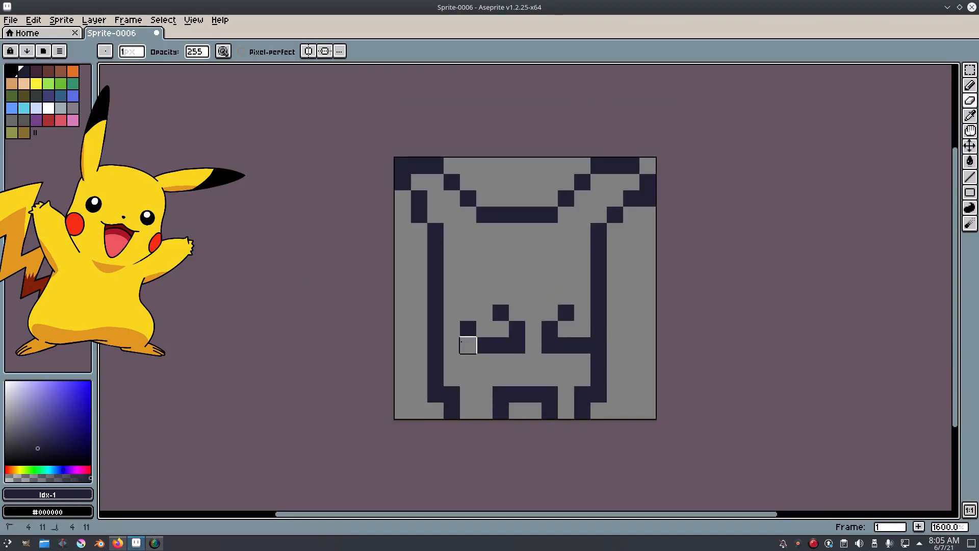
scroll(597, 318, down, 3)
scroll(649, 336, up, 3)
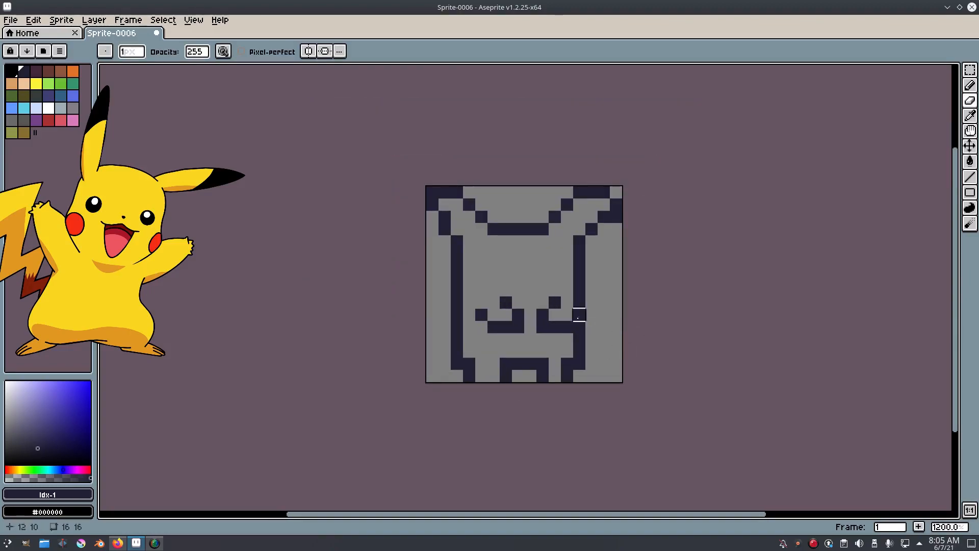
scroll(652, 303, up, 1)
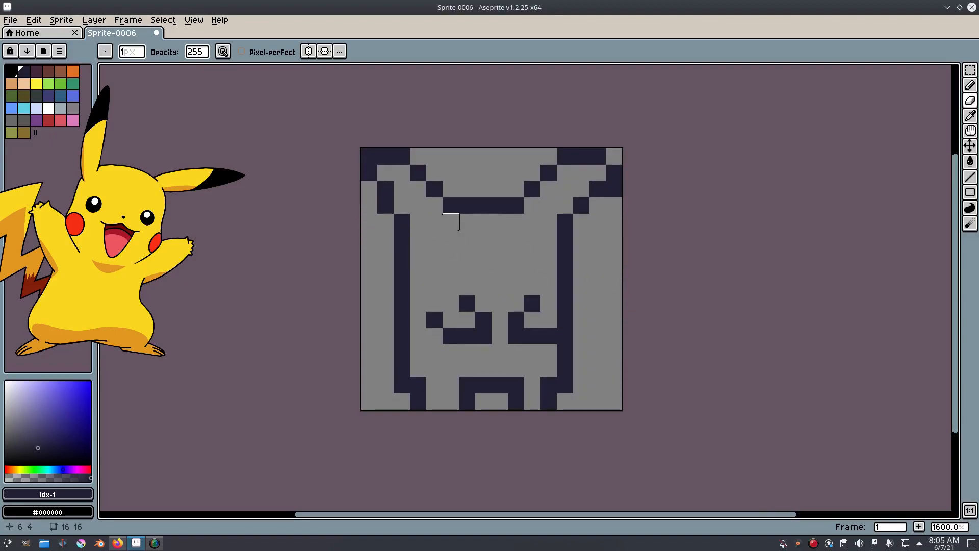
Step: Try a one-pixel notch in each body side outline just above the arms, and redraw the erased pixels
scroll(442, 290, up, 2)
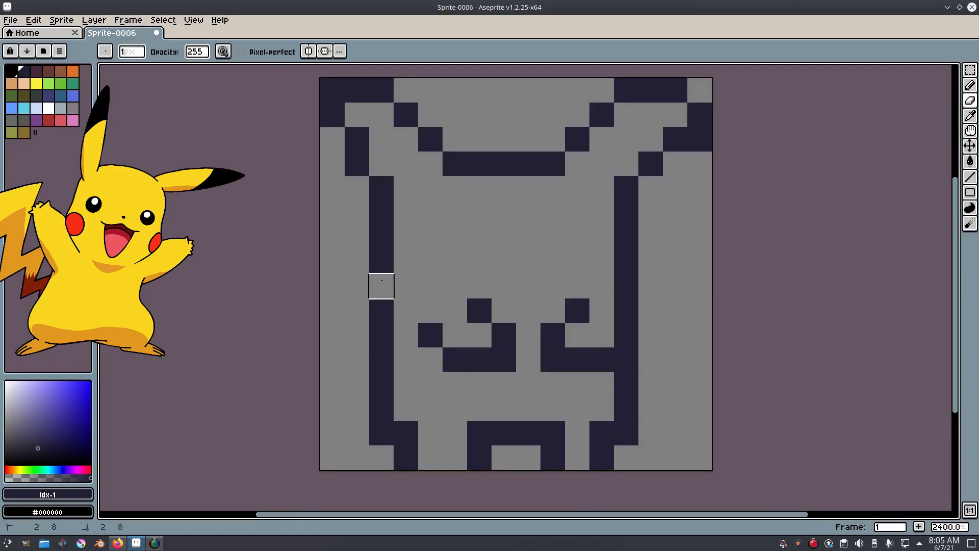
click(626, 284)
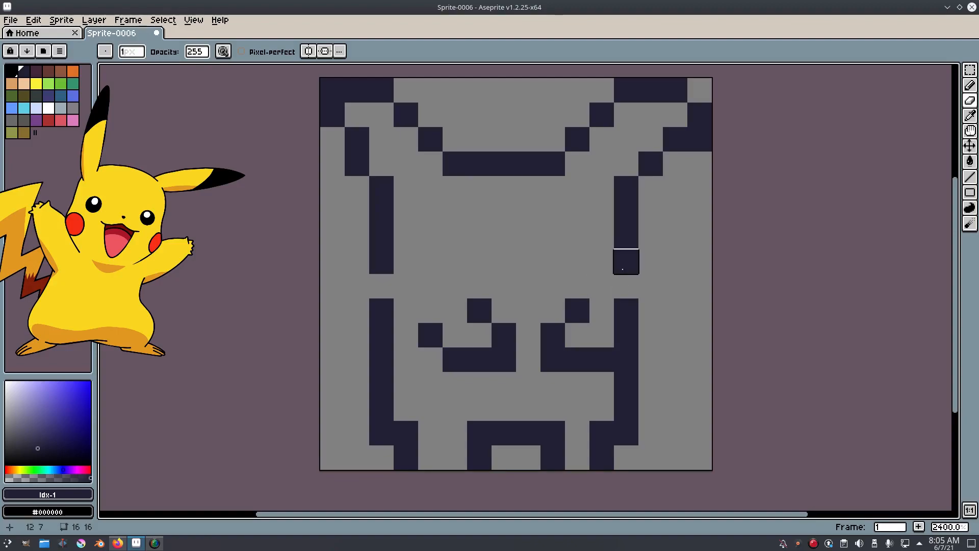
key(b)
click(399, 288)
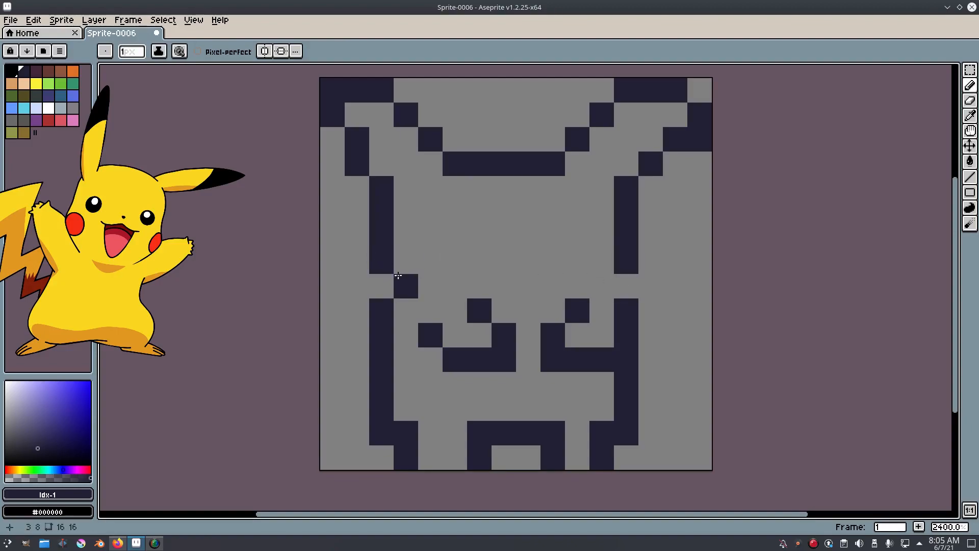
click(382, 286)
click(626, 286)
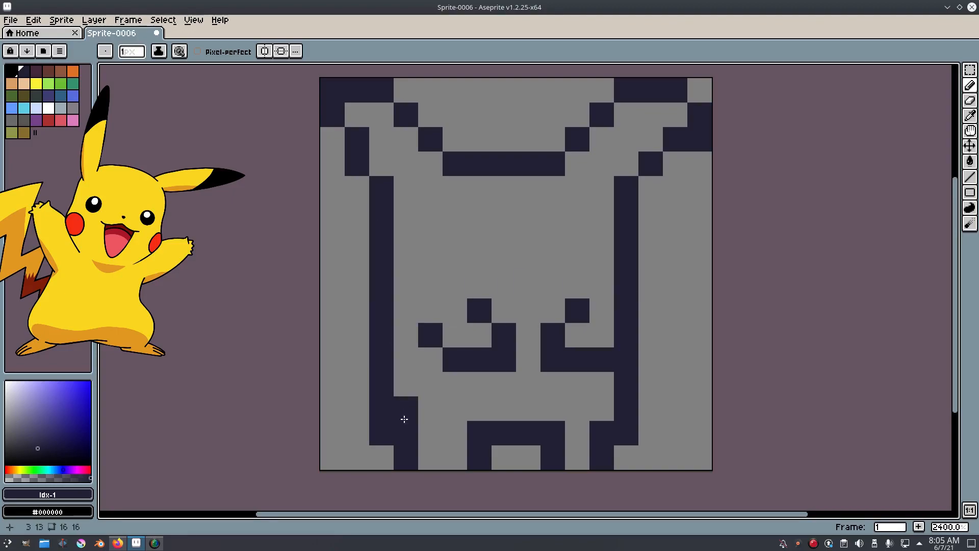
Step: Mix a golden orange (HSV 39, 68, 90) and flood-fill the inside of Pikachu's body, ears and arms with it
scroll(587, 327, down, 1)
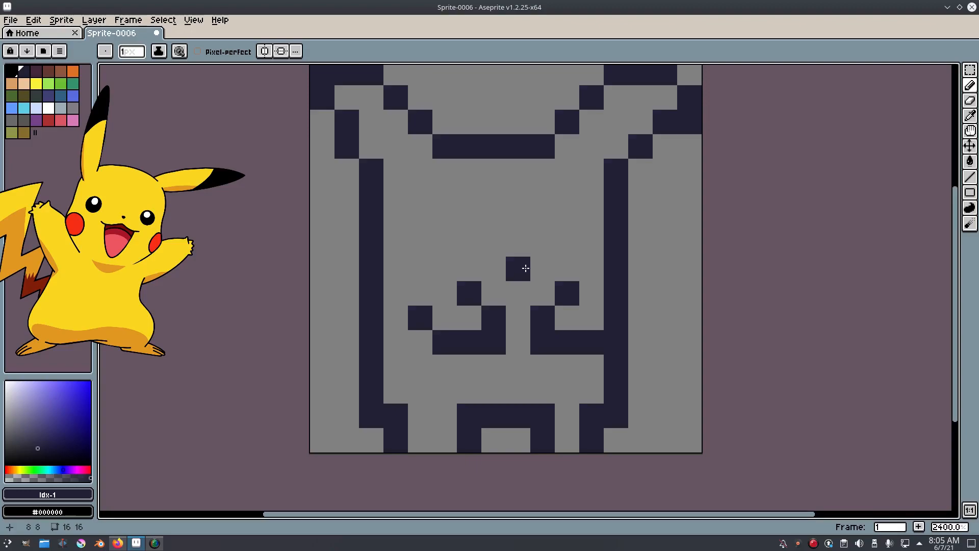
click(36, 83)
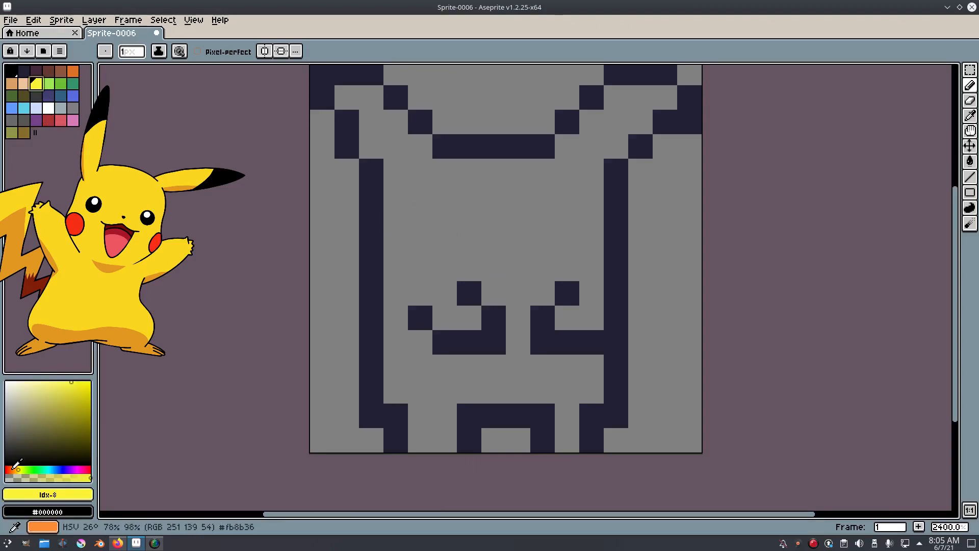
click(14, 468)
drag(76, 392, 64, 388)
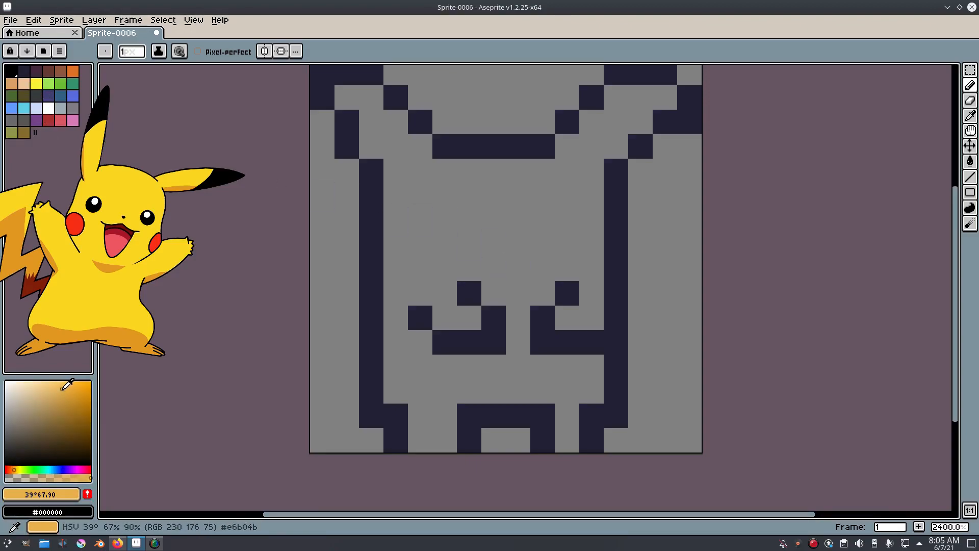
key(g)
click(514, 343)
scroll(551, 332, up, 1)
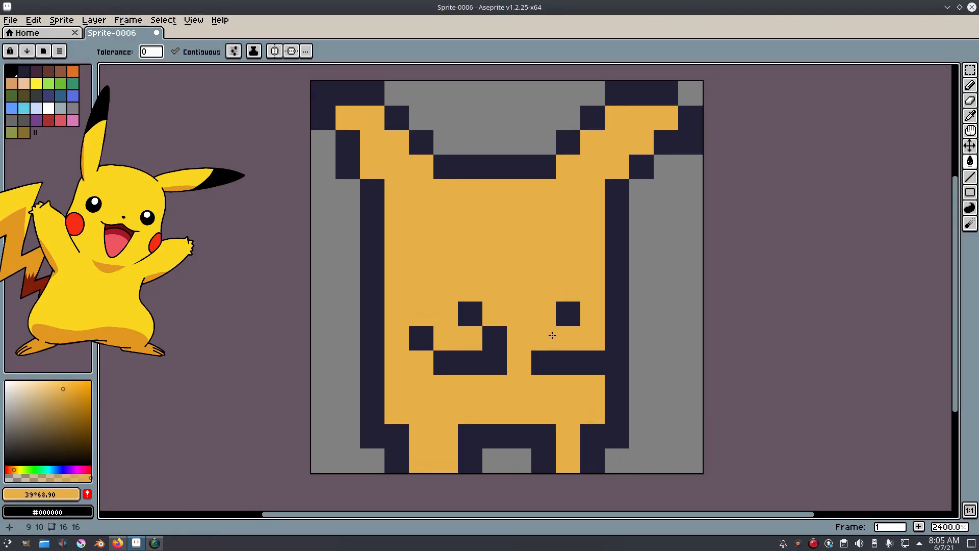
click(549, 336)
Step: Mix a pinkish red (HSV 351, 68, 90) and pencil a 2×2-pixel left cheek and a 1×2-pixel right cheek
drag(88, 470, 90, 465)
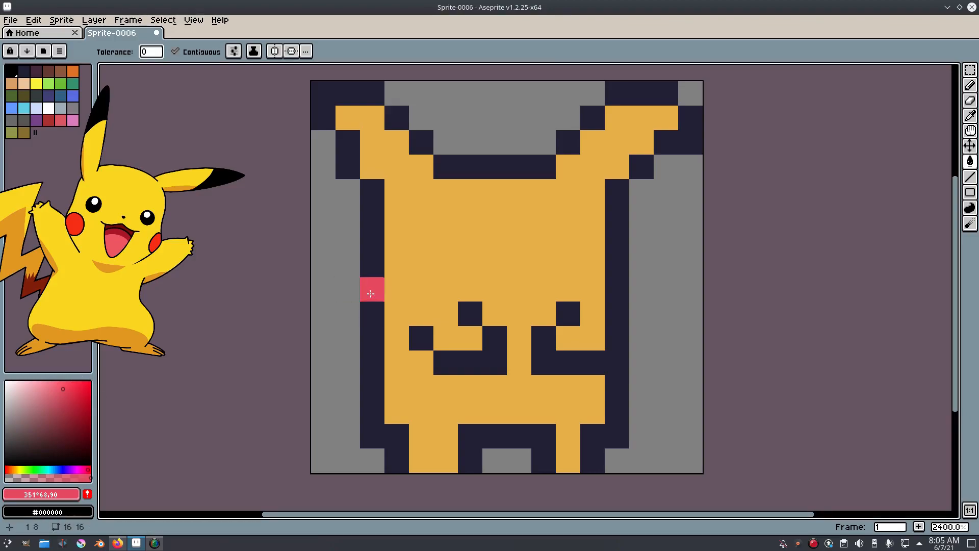
click(400, 284)
key(ctrl+z)
key(b)
click(400, 286)
mouse_move(400, 274)
mouse_down()
mouse_move(421, 290)
mouse_move(421, 265)
mouse_move(421, 291)
mouse_up()
key(ctrl+z)
drag(592, 263, 592, 288)
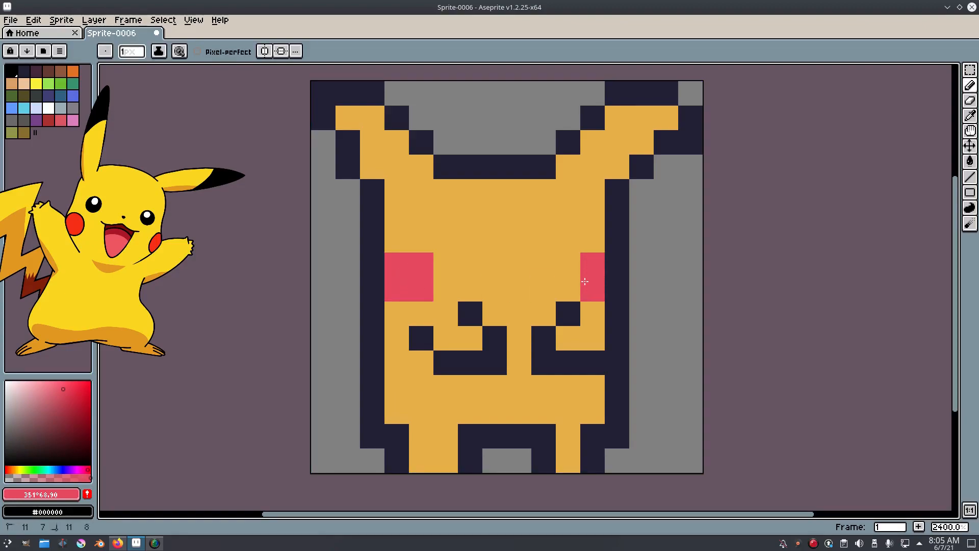
Step: Pencil two single-pixel black eyes on the face, with three golden pixels between them
scroll(665, 289, down, 4)
scroll(671, 268, up, 4)
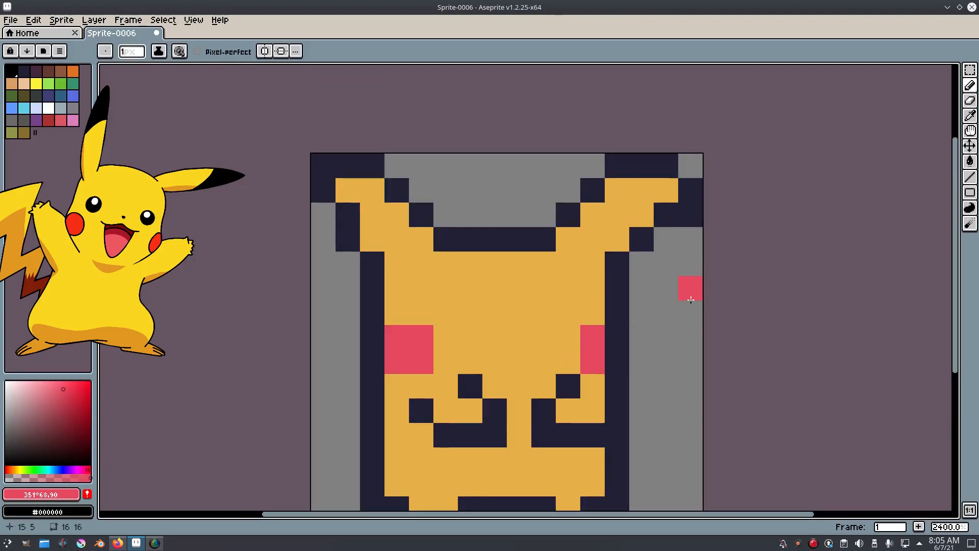
click(11, 70)
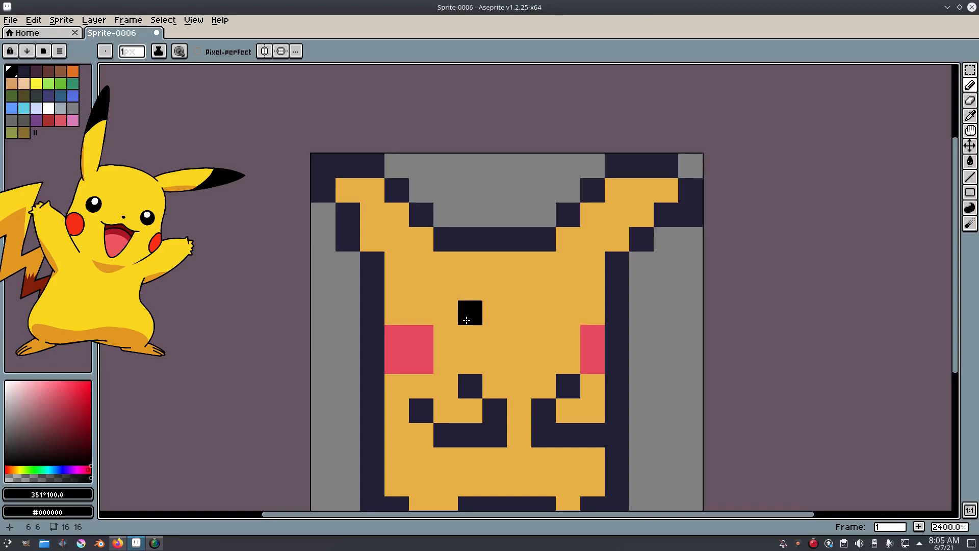
click(466, 320)
click(560, 316)
scroll(587, 347, down, 10)
scroll(559, 364, up, 2)
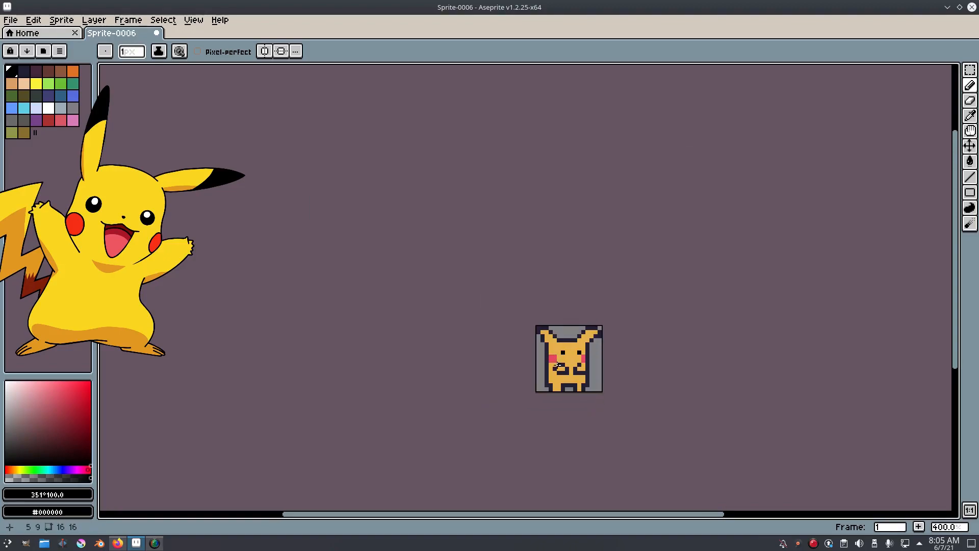
scroll(558, 365, up, 8)
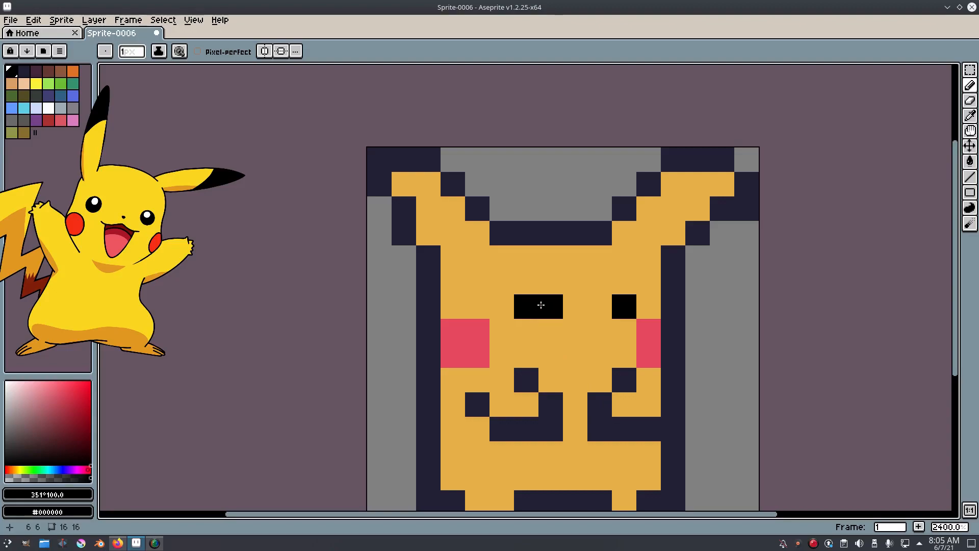
Step: Move both eyes up one pixel and repaint the emptied row beneath them with the golden body colour
key(m)
mouse_move(632, 316)
mouse_down()
mouse_move(515, 295)
mouse_move(550, 291)
mouse_up()
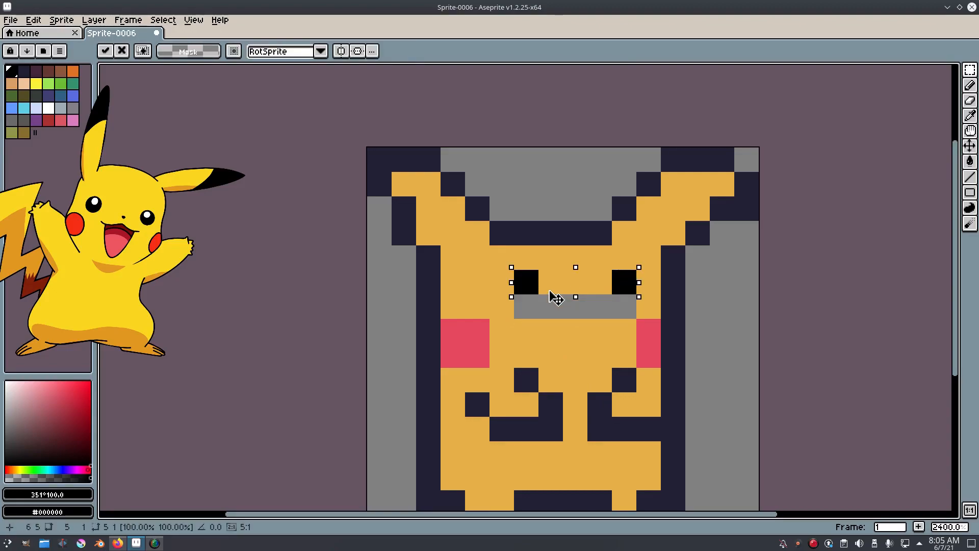
click(162, 20)
click(173, 41)
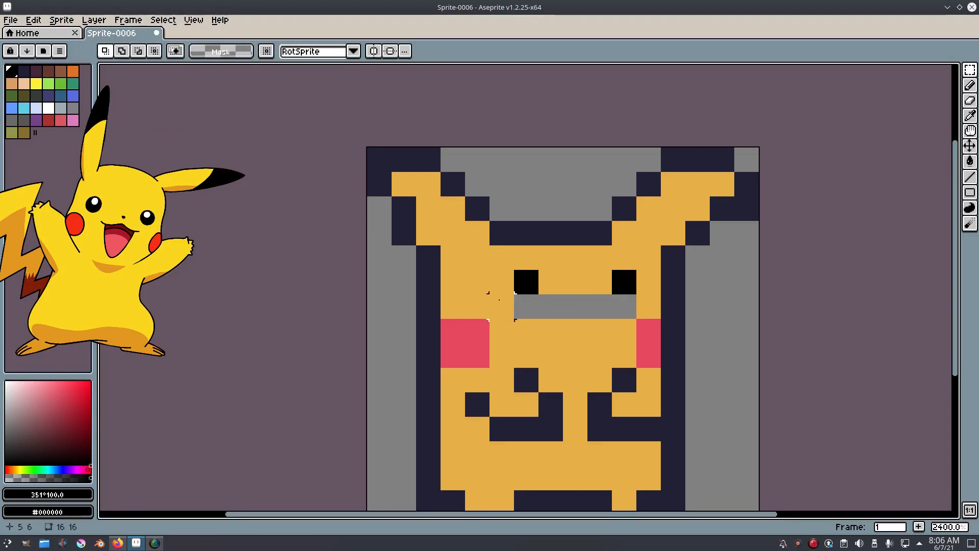
key(i)
click(500, 300)
key(b)
mouse_move(520, 306)
mouse_down()
mouse_move(632, 306)
mouse_move(582, 266)
mouse_up()
click(526, 282)
key(ctrl+z)
click(529, 285)
key(ctrl+z)
click(29, 386)
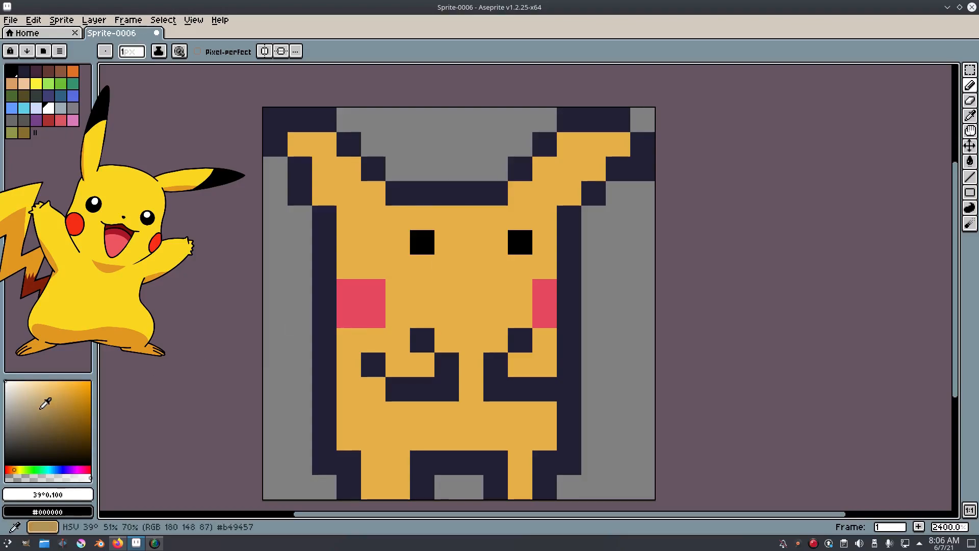
Step: Sample the cheek colour and darken it to a dark red (HSV 351, 63, 53) for the mouth
key(i)
click(472, 290)
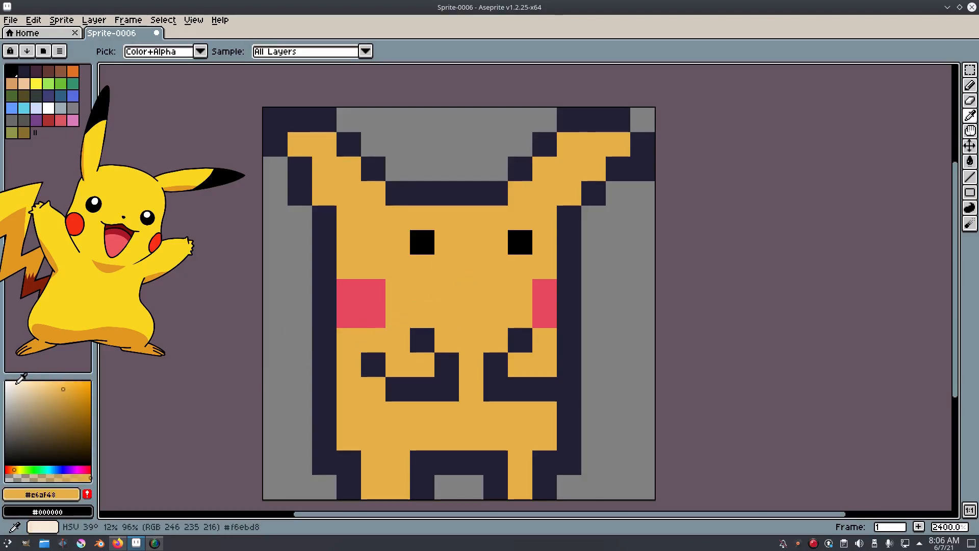
click(344, 278)
click(66, 407)
click(71, 418)
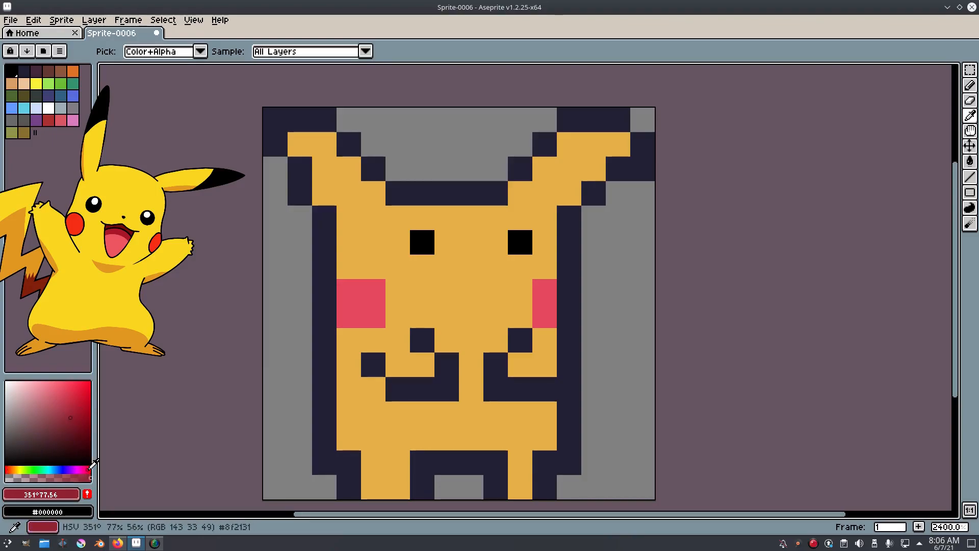
click(59, 419)
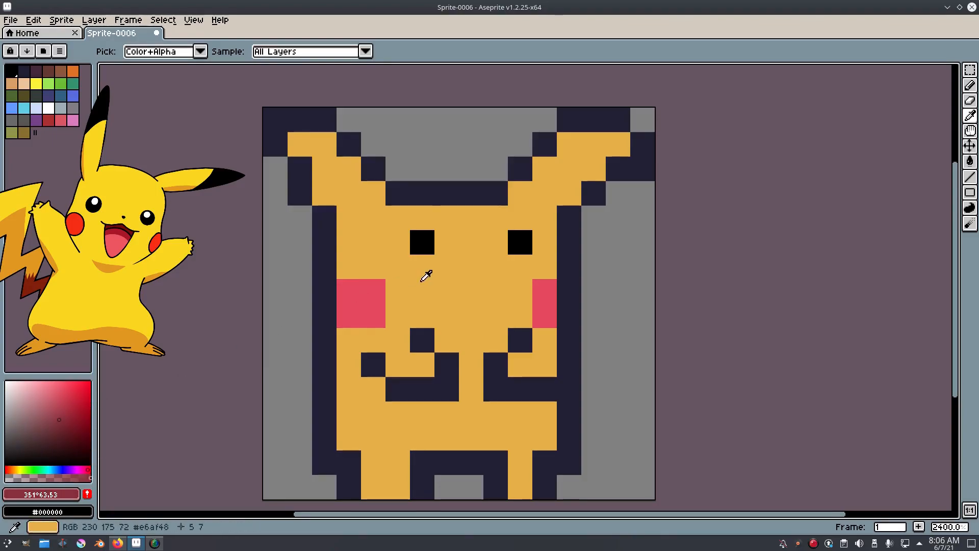
Step: Try a dark red mouth three pixels wide and two tall with a one-pixel tip below, and undo it
key(b)
click(453, 282)
mouse_move(458, 283)
mouse_down()
mouse_move(490, 287)
mouse_move(489, 274)
mouse_move(447, 266)
mouse_up()
mouse_move(472, 309)
mouse_down()
mouse_move(451, 309)
mouse_move(495, 310)
mouse_move(444, 312)
mouse_up()
key(ctrl+z)
scroll(539, 318, up, 3)
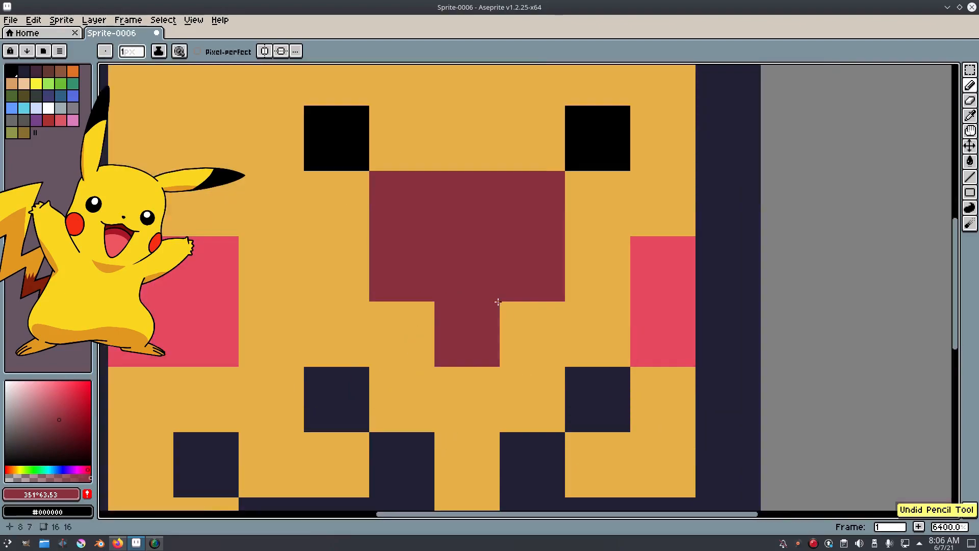
scroll(545, 314, down, 6)
scroll(556, 306, up, 4)
key(ctrl+z)
key(ctrl+z)
key(b)
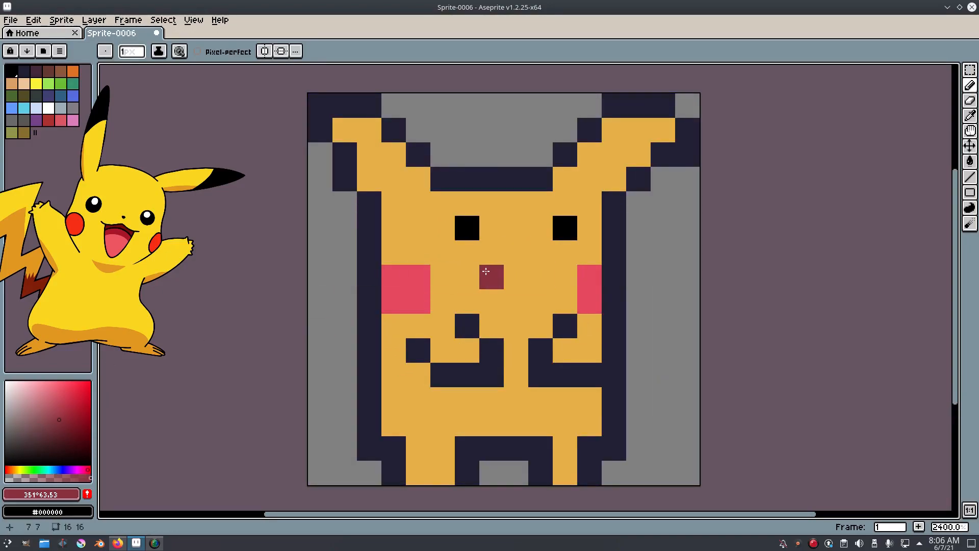
Step: Try a 3×3-pixel dark red mouth and reduce it to a single pixel centred between the eyes
mouse_move(506, 263)
mouse_down()
mouse_move(509, 277)
mouse_move(536, 269)
mouse_move(491, 301)
mouse_move(541, 302)
mouse_up()
scroll(597, 280, down, 3)
scroll(597, 280, down, 5)
scroll(594, 276, up, 6)
scroll(612, 278, down, 10)
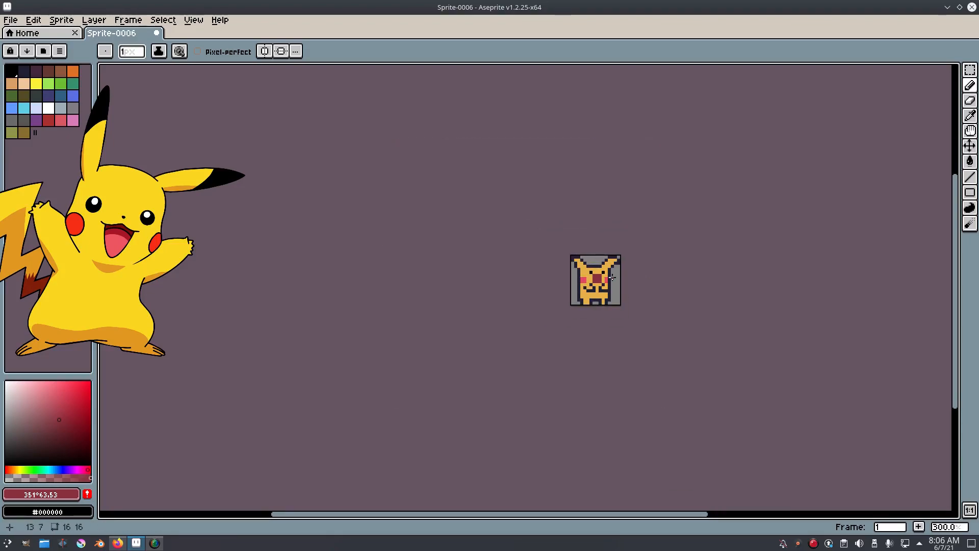
scroll(618, 277, up, 10)
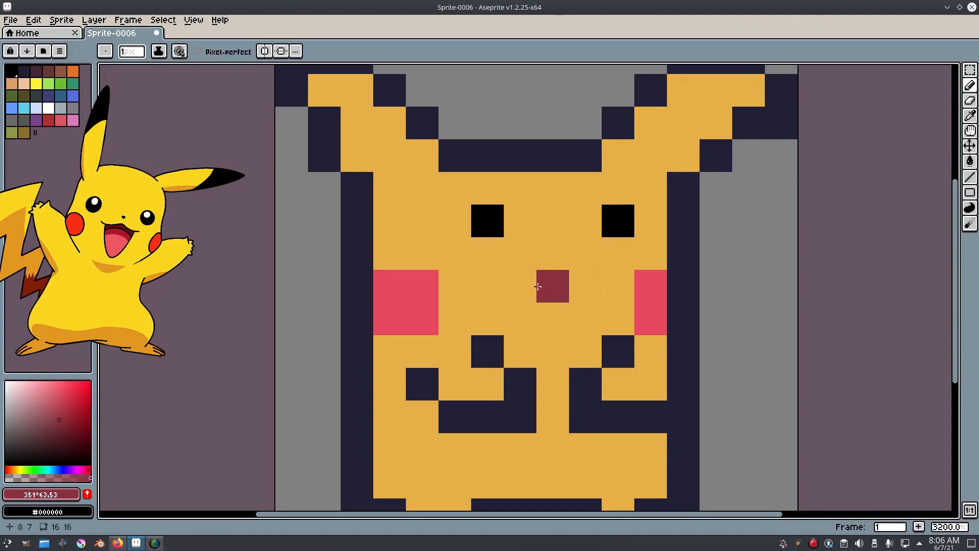
Step: Move both eyes down one pixel and repaint the emptied row above them with the golden body colour
scroll(689, 320, down, 2)
scroll(735, 310, up, 8)
key(m)
drag(697, 297, 552, 264)
drag(443, 252, 565, 277)
key(Down)
click(176, 25)
click(168, 45)
key(b)
alt+click(516, 240)
drag(454, 266, 546, 263)
scroll(547, 262, down, 3)
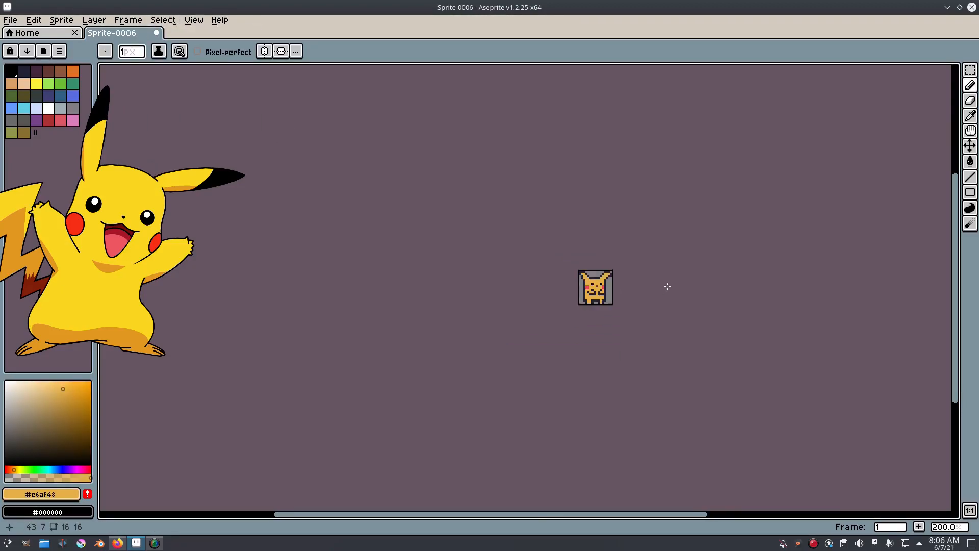
scroll(593, 282, up, 3)
scroll(593, 282, down, 2)
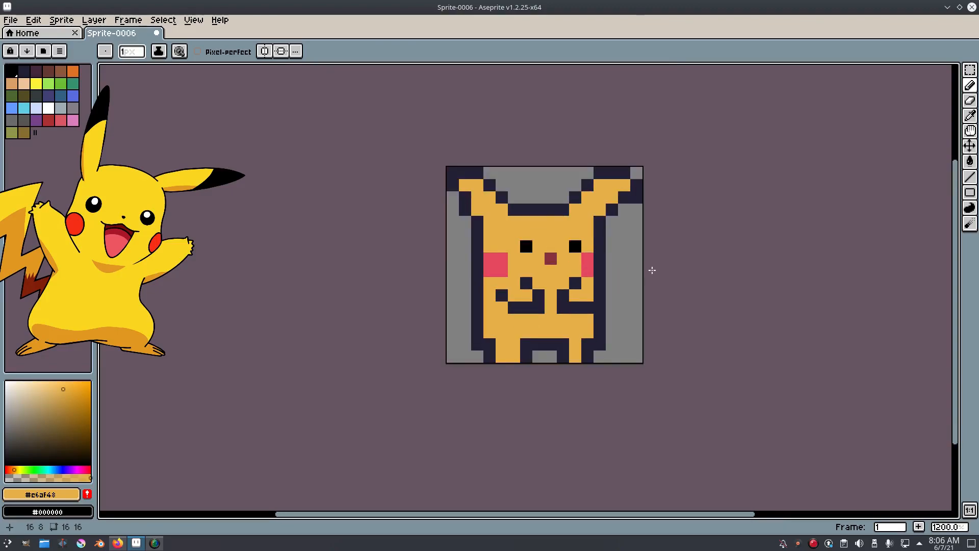
scroll(566, 258, up, 1)
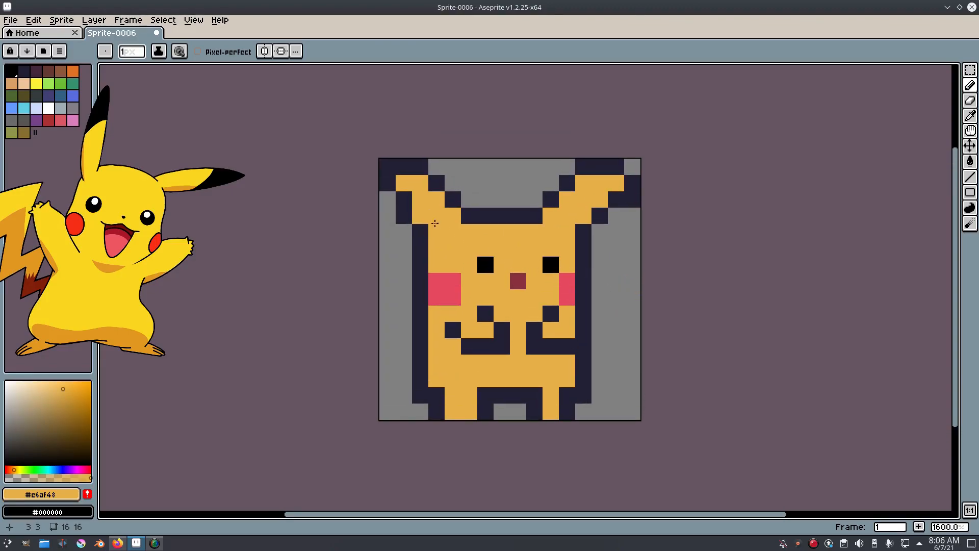
Step: Sample the dark outline colour (#222034) and fill the tips of both ears with it
alt+click(406, 187)
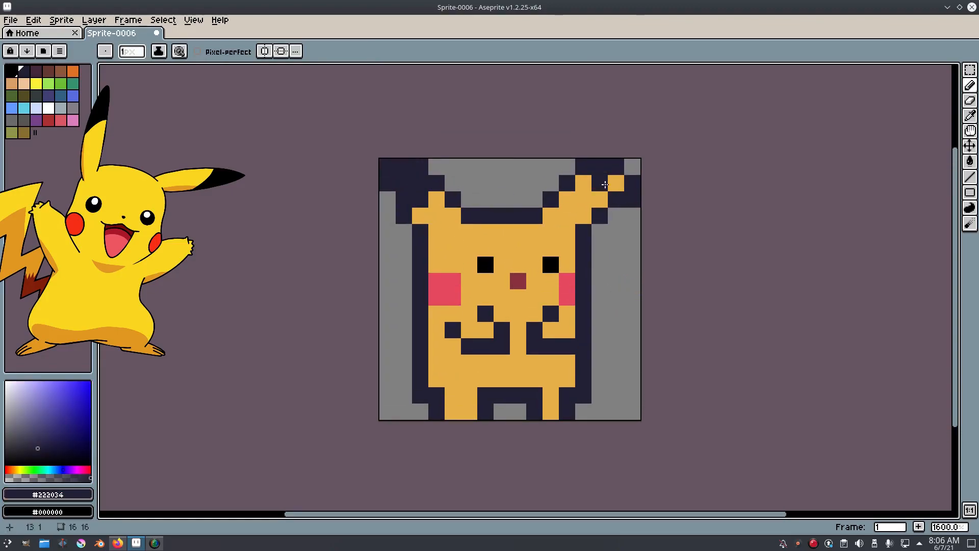
scroll(630, 199, down, 2)
scroll(656, 284, up, 2)
Step: Try reshaping the outer edge of the right ear tip by adding and erasing single pixels
key(e)
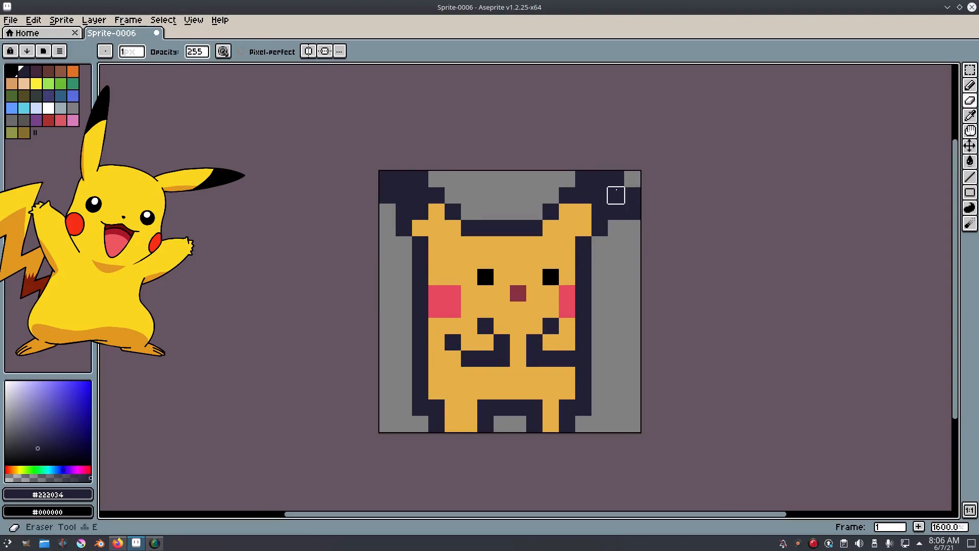
key(v)
key(m)
key(b)
key(r)
click(582, 175)
key(ctrl+z)
key(e)
scroll(646, 278, down, 1)
scroll(647, 265, up, 1)
key(ctrl+z)
scroll(658, 260, down, 5)
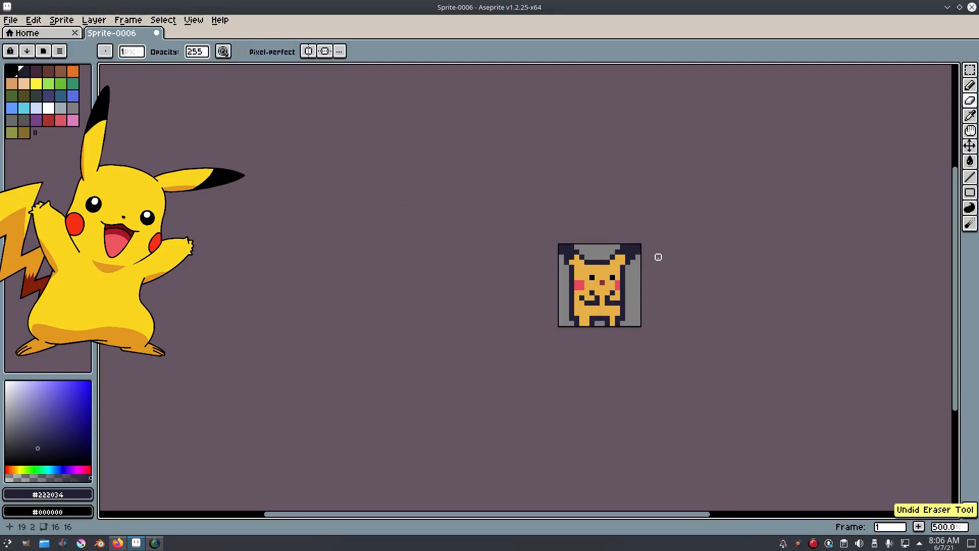
scroll(663, 257, up, 5)
drag(652, 298, 591, 244)
key(m)
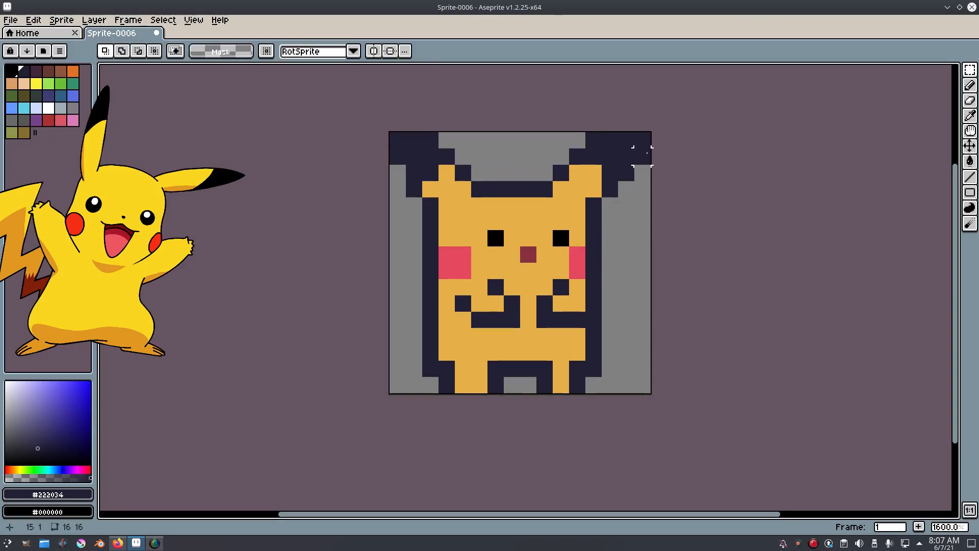
click(163, 19)
click(405, 70)
Step: Slim the right ear by erasing its outermost pixel column and lower outer pixels, and redraw its lower edge one pixel inward
key(e)
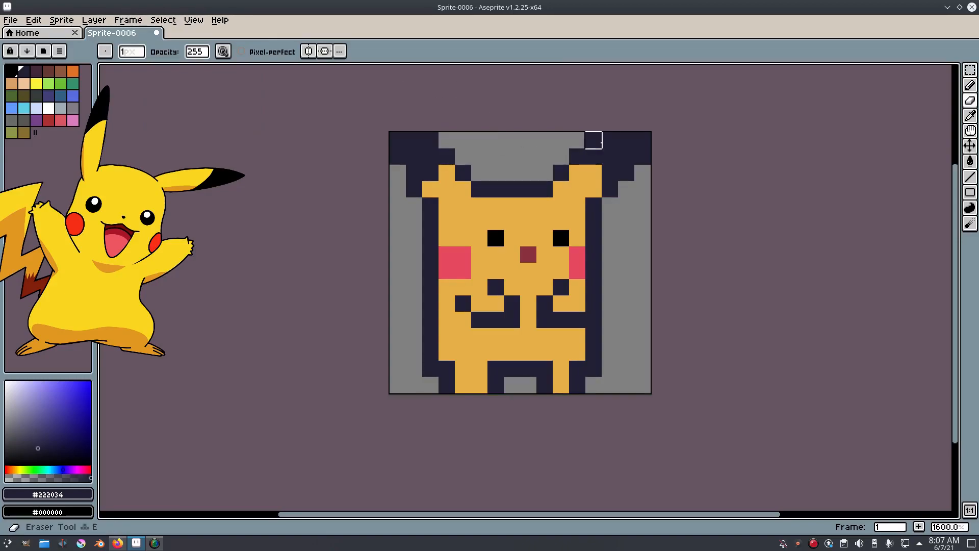
drag(643, 157, 643, 140)
mouse_move(626, 172)
mouse_down()
mouse_move(608, 191)
mouse_move(613, 207)
mouse_move(610, 172)
mouse_up()
key(alt)
click(593, 190)
click(593, 141)
Step: Select the whole Pikachu drawing, shift it one pixel to the right and deselect it
key(m)
drag(644, 147, 390, 392)
drag(492, 291, 414, 270)
click(185, 23)
mouse_move(165, 21)
click(170, 45)
Step: Pencil a jagged tail outline in the dark outline colour, from the body's left side to the canvas edge
key(i)
key(b)
click(379, 339)
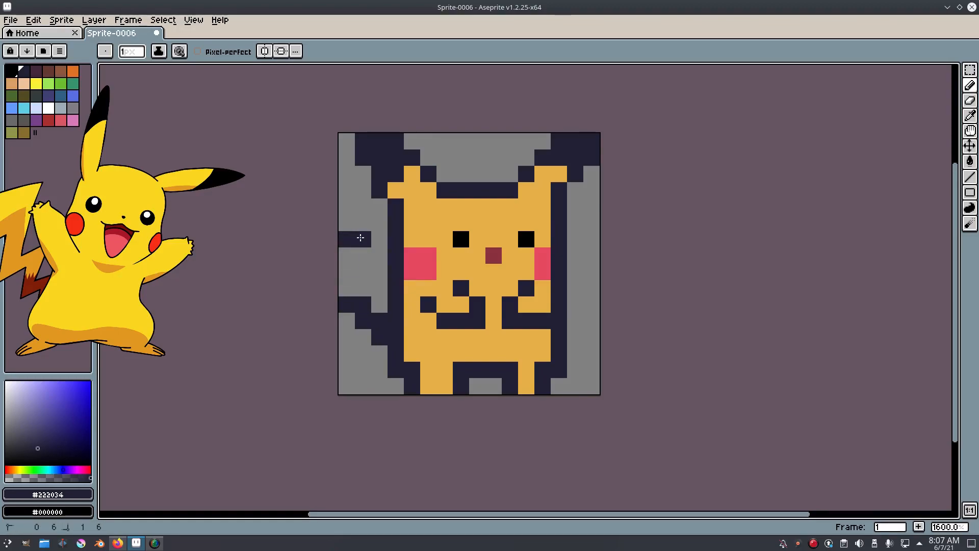
scroll(479, 294, down, 4)
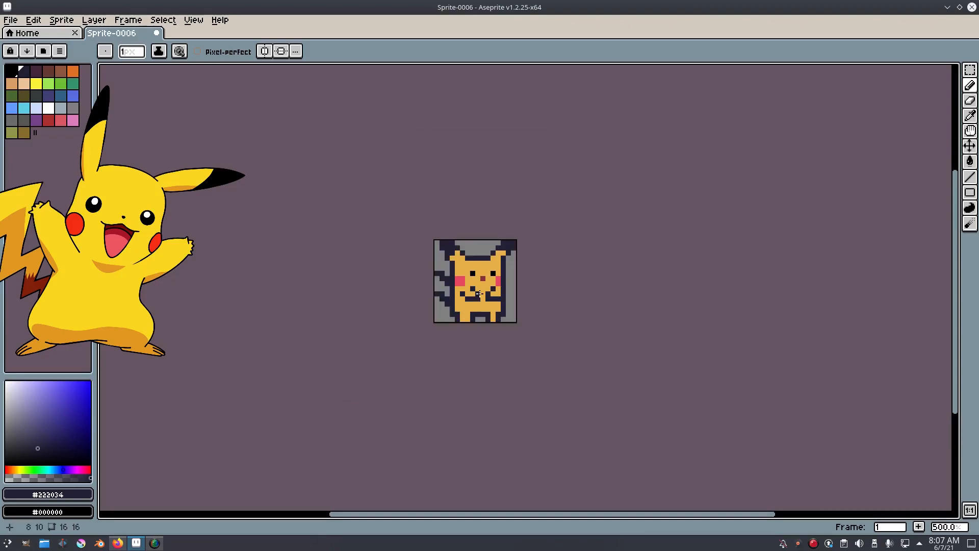
scroll(436, 276, up, 5)
click(445, 282)
scroll(503, 261, down, 3)
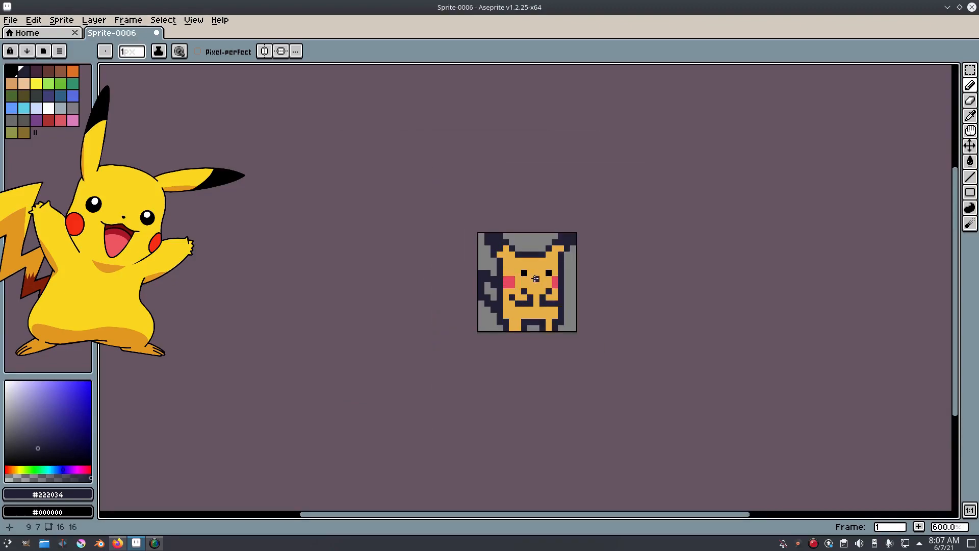
scroll(542, 281, up, 3)
click(541, 281)
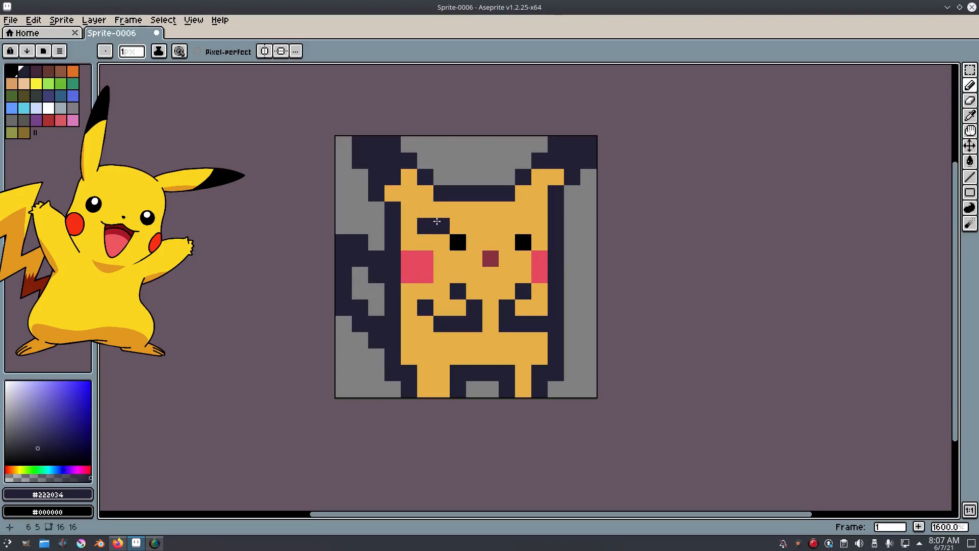
key(ctrl+z)
Step: Fill the inside of the tail with the golden body colour and erase surplus outer corner pixels from its outline
alt+click(436, 223)
drag(365, 276, 381, 307)
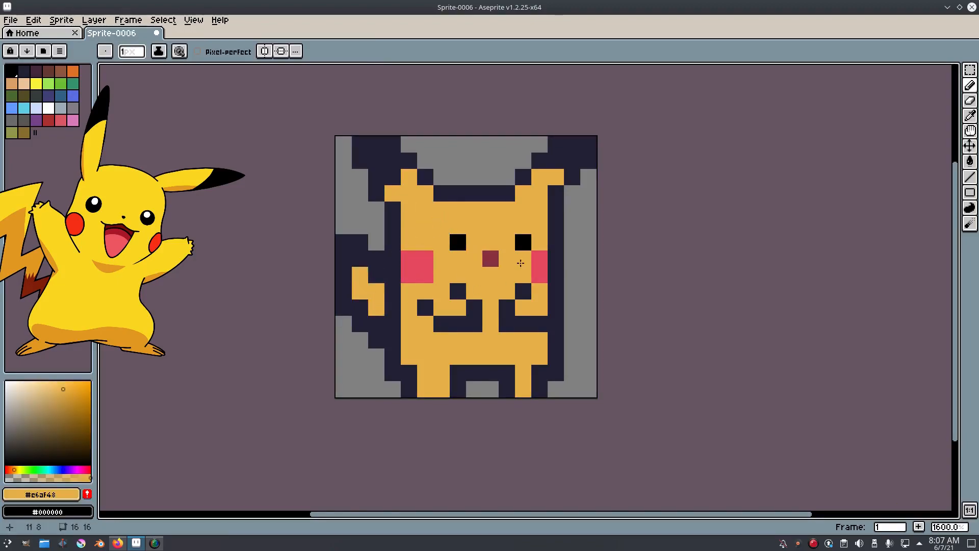
key(i)
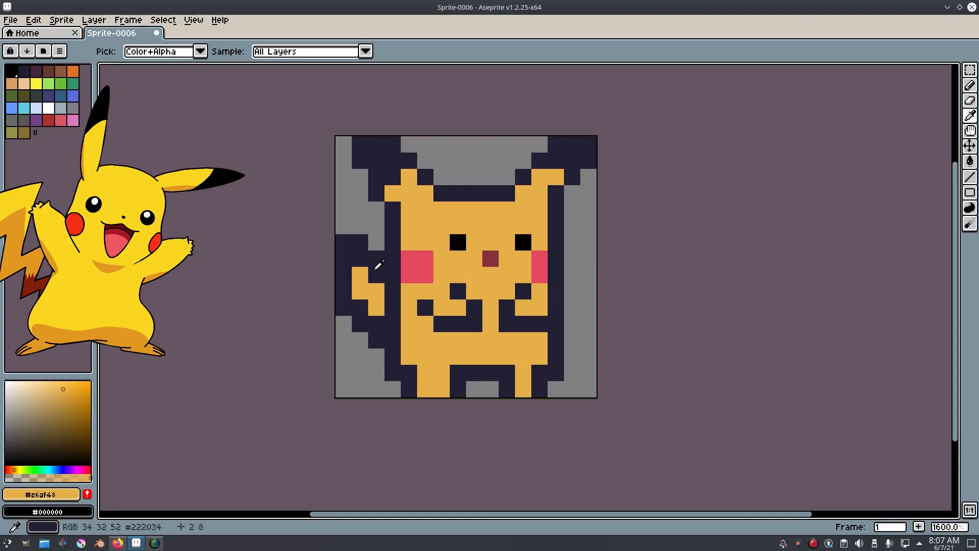
key(e)
click(381, 255)
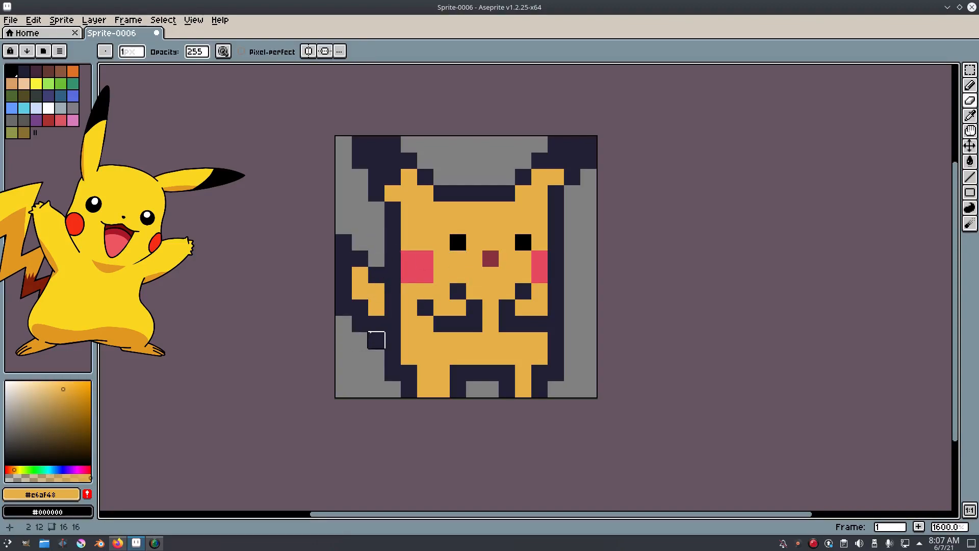
key(ctrl+z)
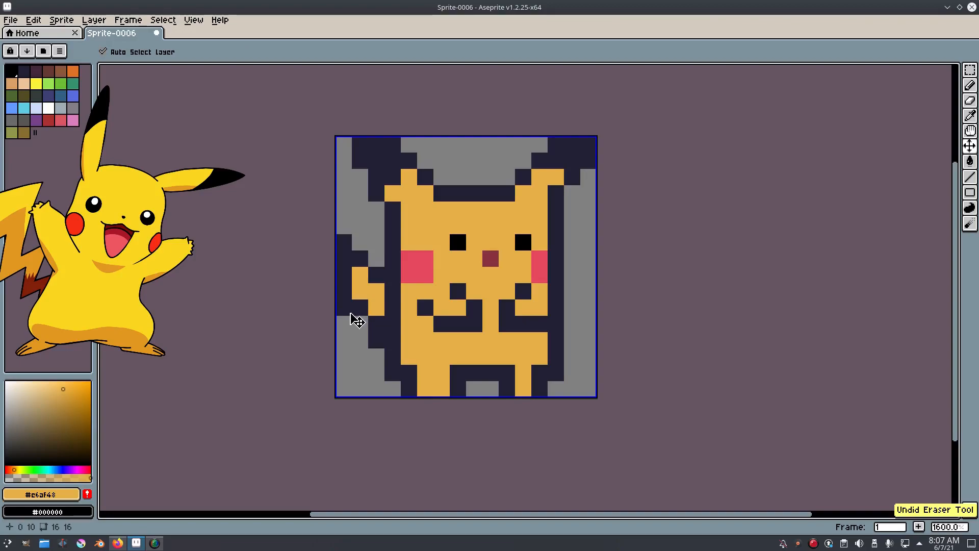
scroll(505, 316, down, 6)
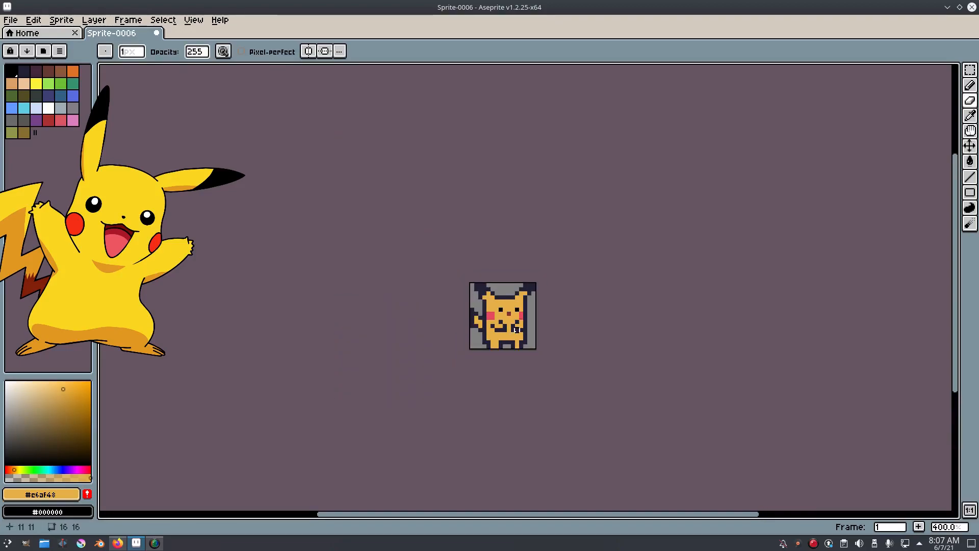
scroll(508, 316, up, 8)
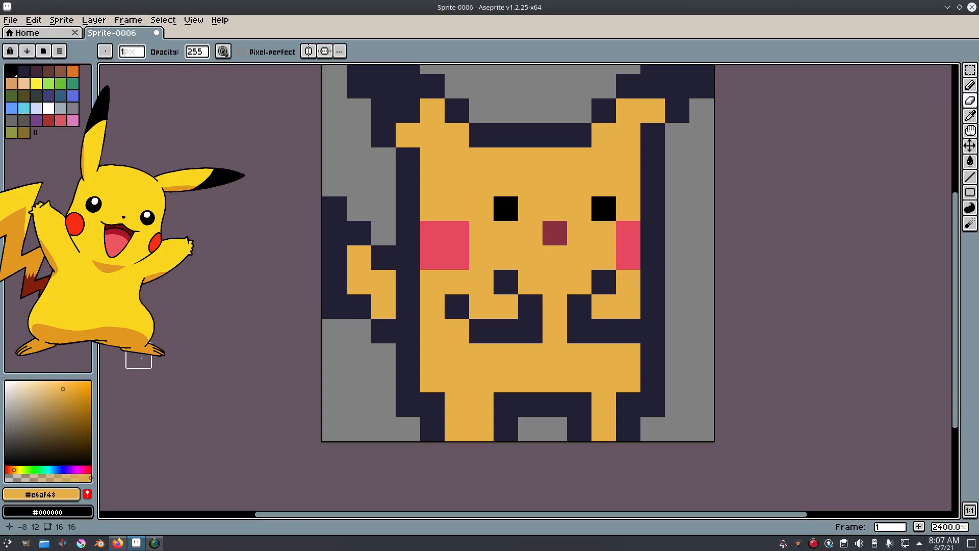
Step: Mix a brown (HSV 17, 57, 46) and paint the tail's lowest inner pixel next to the body with it
click(9, 469)
click(49, 420)
click(54, 426)
mouse_move(359, 282)
mouse_down()
mouse_move(384, 282)
mouse_move(383, 306)
mouse_up()
scroll(636, 352, down, 8)
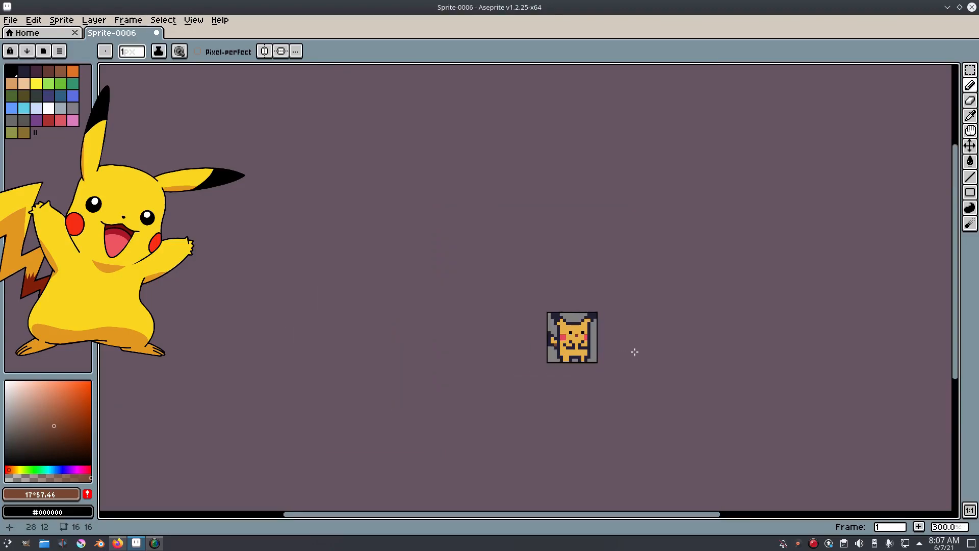
scroll(635, 352, up, 8)
Step: Paint over the dark red mouth pixel with the golden body colour
key(i)
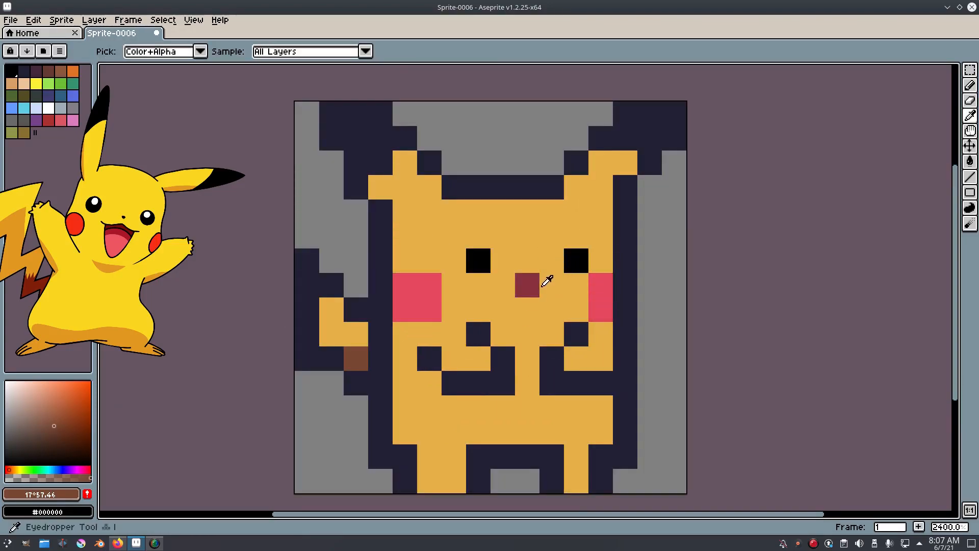
click(548, 285)
key(b)
click(528, 284)
scroll(561, 301, down, 3)
scroll(578, 304, up, 3)
click(572, 251)
key(ctrl+z)
key(i)
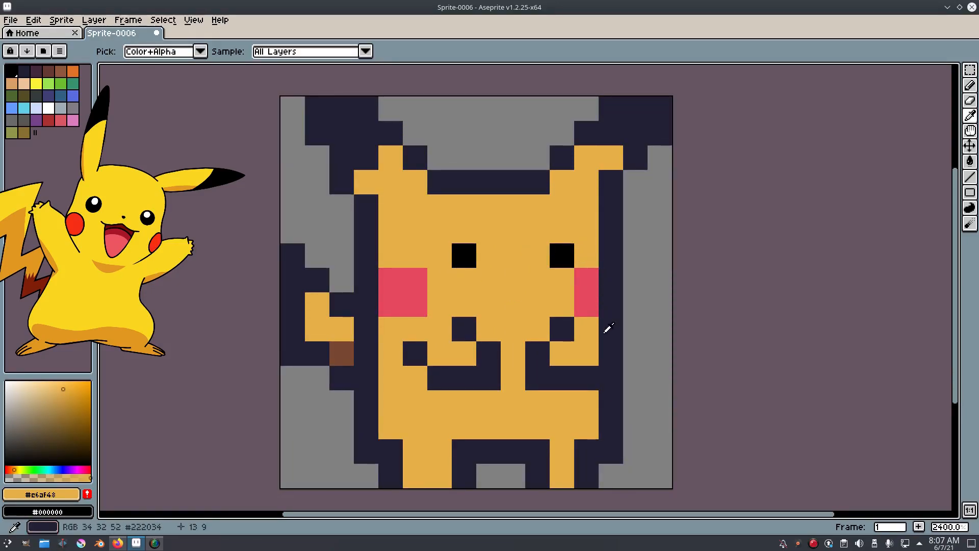
Step: Try painting over both arm outlines with the golden body colour, and undo the stroke over the left arm
key(b)
mouse_move(554, 326)
mouse_down()
mouse_move(550, 376)
mouse_move(581, 366)
mouse_move(480, 327)
mouse_move(465, 355)
mouse_move(421, 367)
mouse_up()
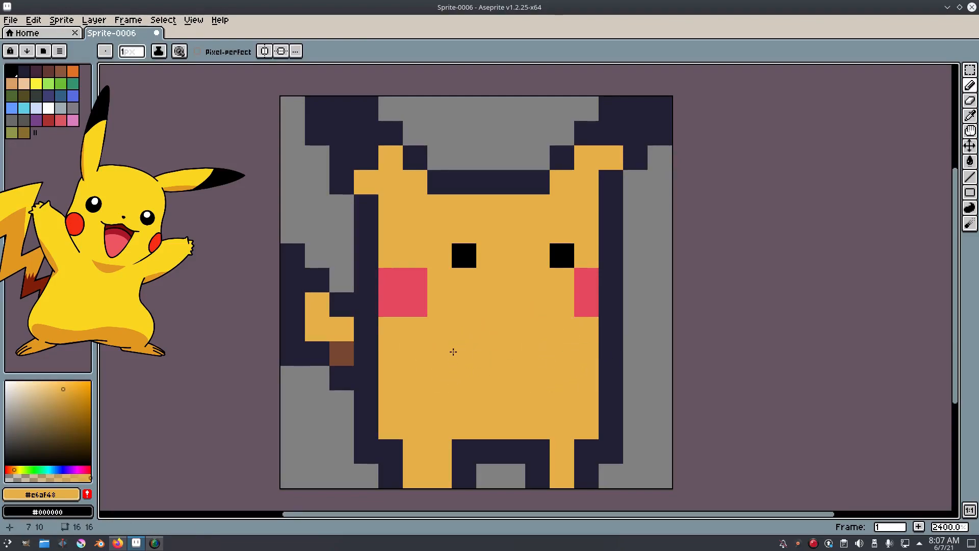
key(i)
key(ctrl+z)
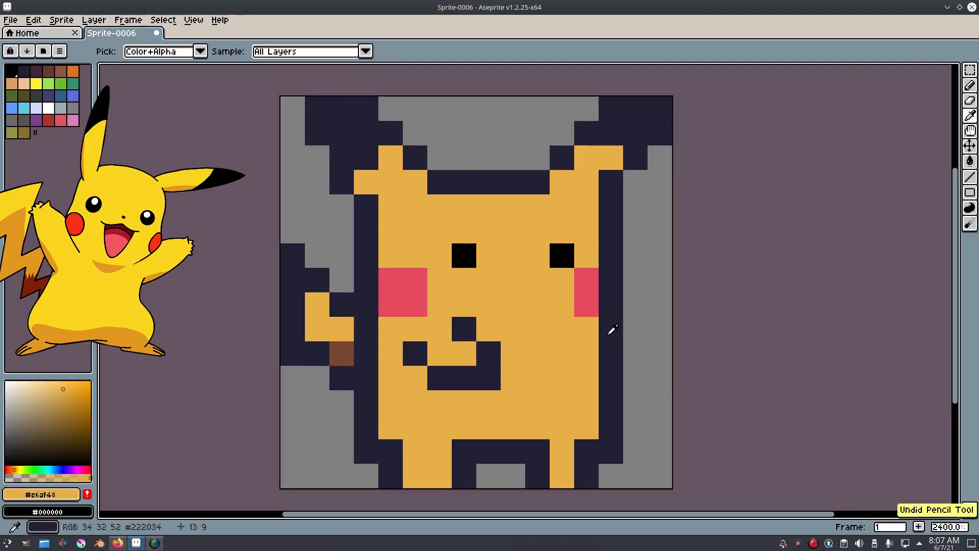
Step: Open a two-pixel gap in the body's right outline with golden and pencil a small outstretched arm's outline in the dark outline colour
key(b)
click(605, 356)
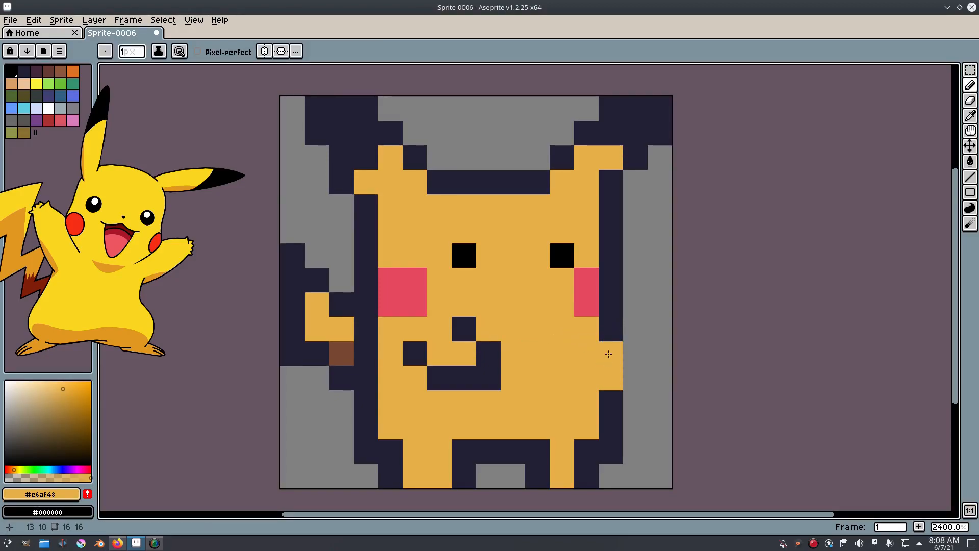
key(i)
click(607, 328)
key(b)
click(634, 340)
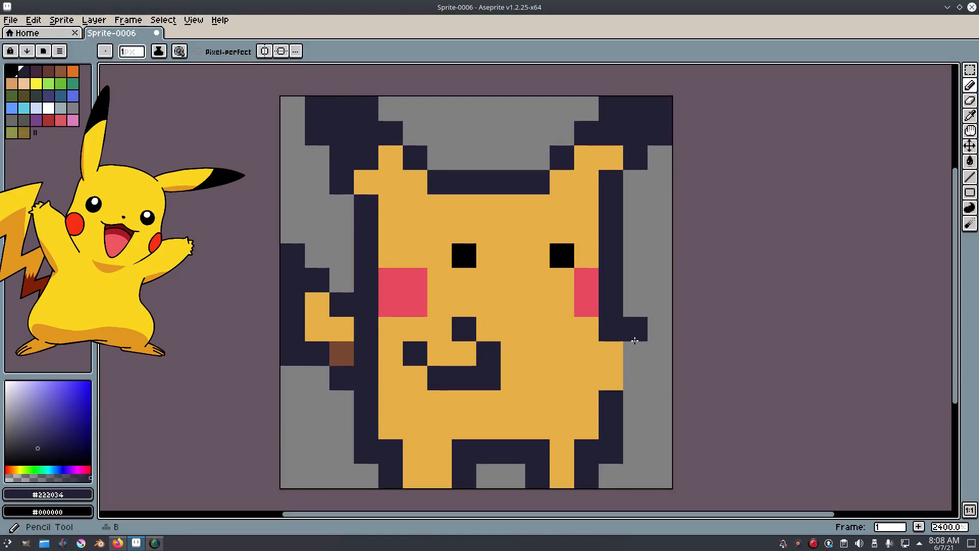
click(639, 357)
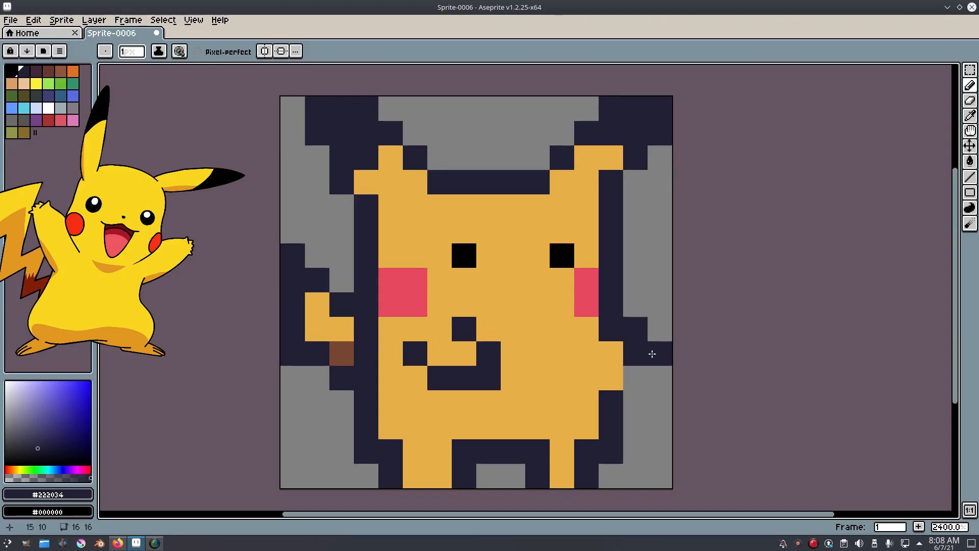
key(ctrl+z)
click(661, 377)
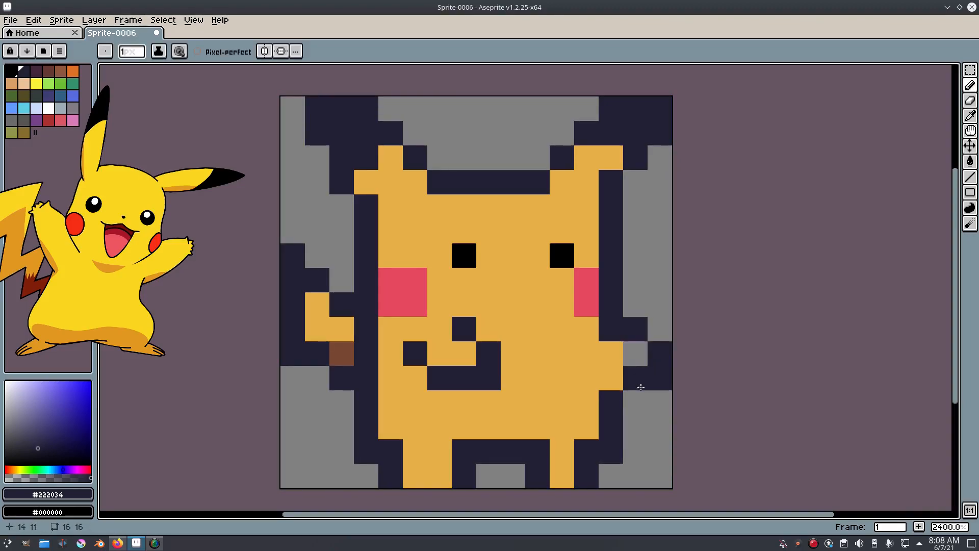
click(635, 402)
Step: Undo the outer arm pixels and redraw the outstretched arm's dark outline one pixel higher, reaching the canvas edge
scroll(684, 352, down, 5)
scroll(673, 346, up, 8)
key(ctrl+z)
key(ctrl+z)
click(596, 408)
key(e)
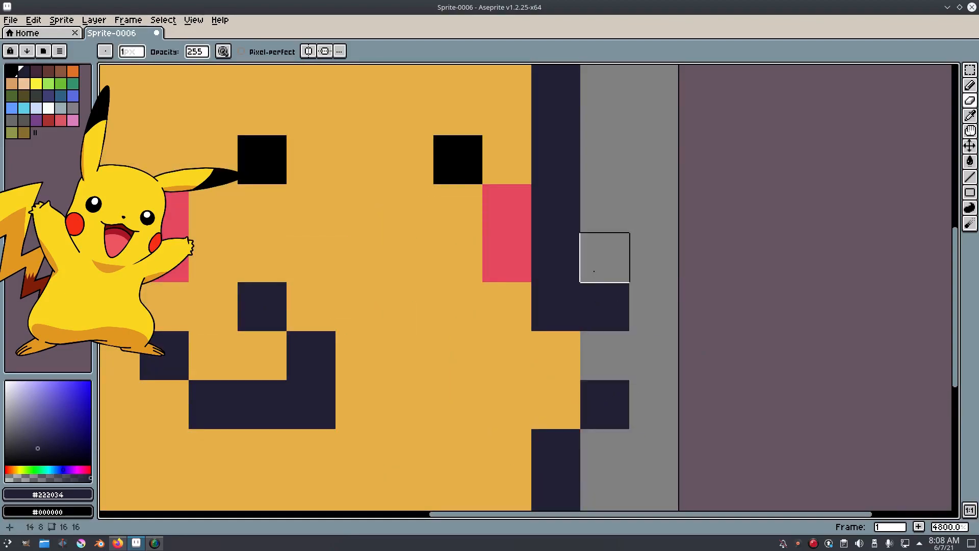
key(i)
key(b)
click(604, 266)
click(641, 314)
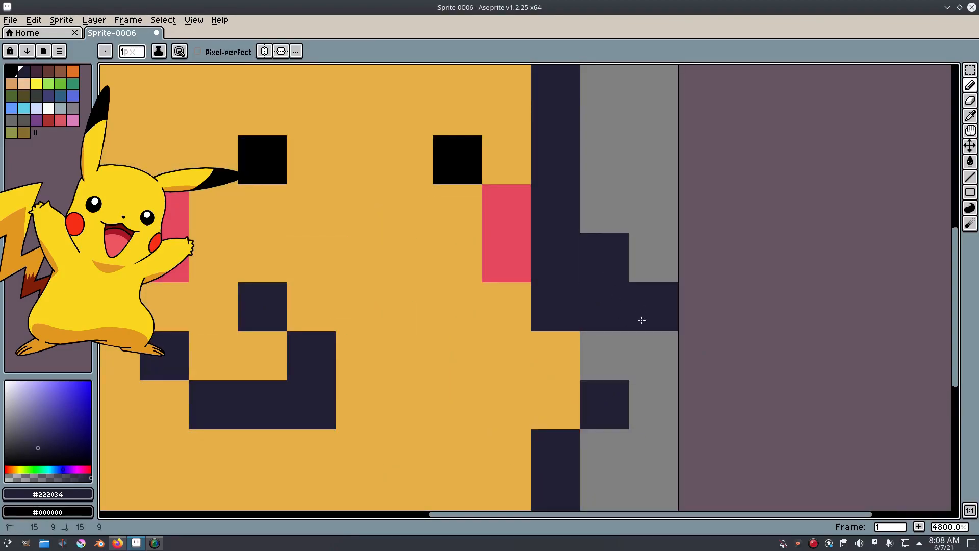
click(644, 352)
Step: Fill the outstretched arm with the golden body colour through the gap in the outline
key(e)
key(i)
click(544, 343)
key(b)
click(561, 304)
drag(604, 306, 604, 357)
scroll(705, 328, down, 10)
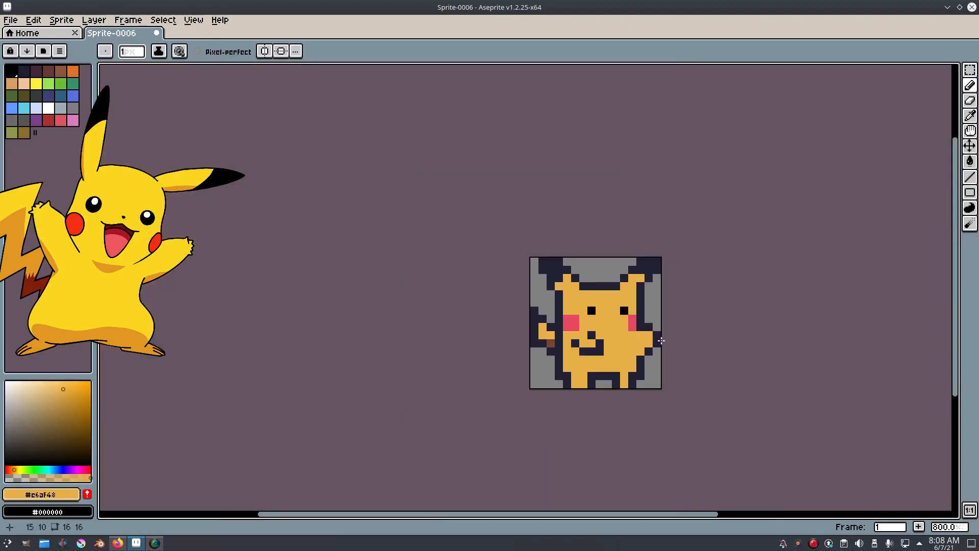
Step: Add dark outline pixels under the outstretched arm beside the body and at the arm's upper outer corner
scroll(652, 337, up, 7)
key(i)
click(627, 383)
key(b)
click(602, 383)
click(645, 310)
scroll(706, 342, down, 7)
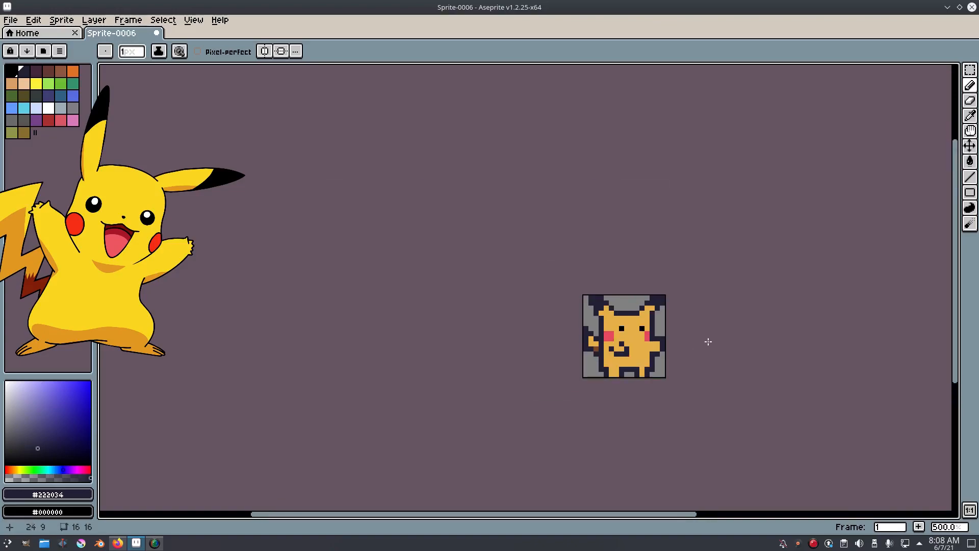
Step: Mix a darker orange (HSV 34, 62, 76) from the body colour and shade the outstretched arm with it
scroll(655, 341, up, 7)
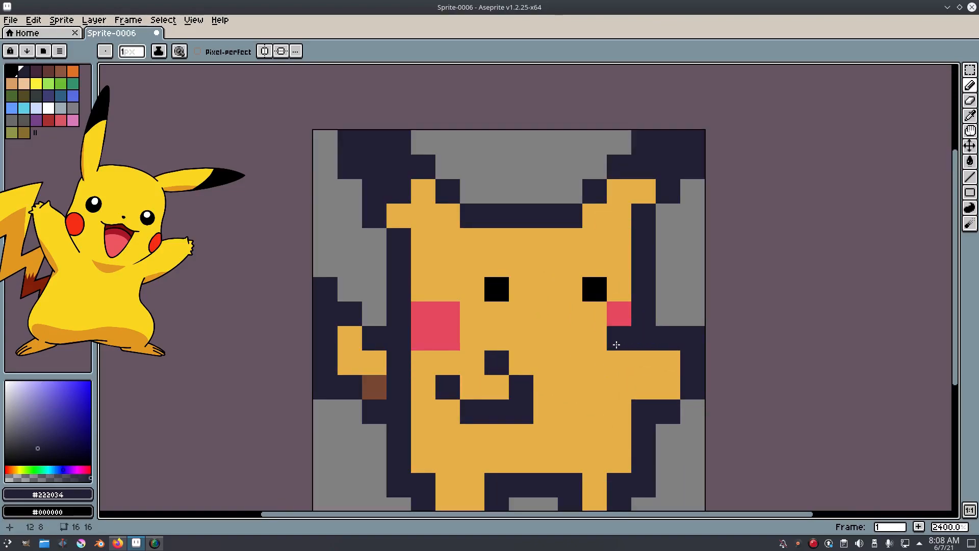
key(i)
click(595, 367)
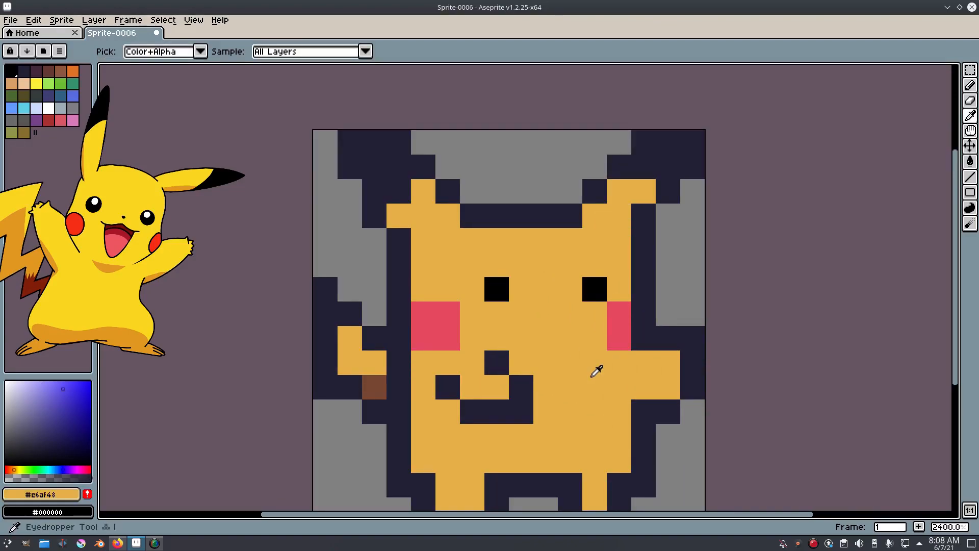
click(62, 411)
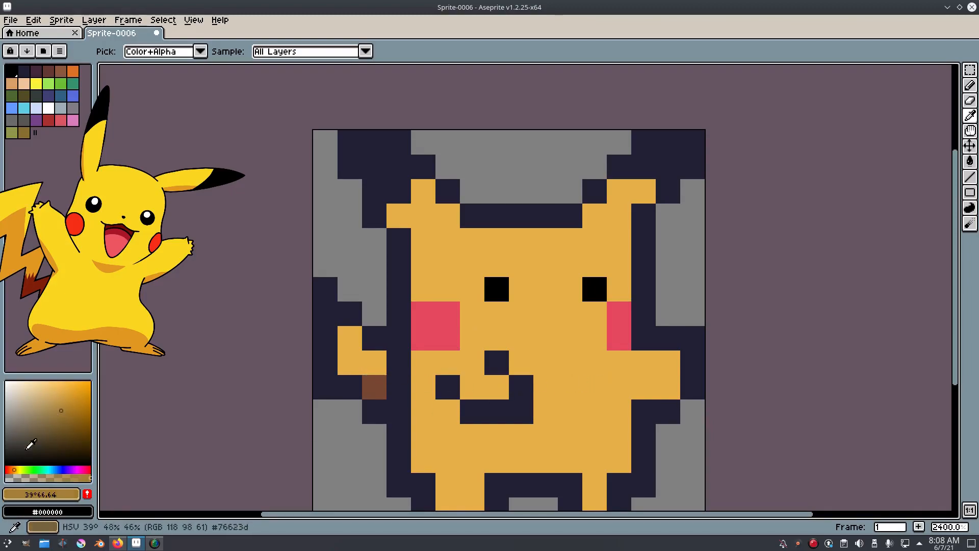
click(12, 469)
click(59, 406)
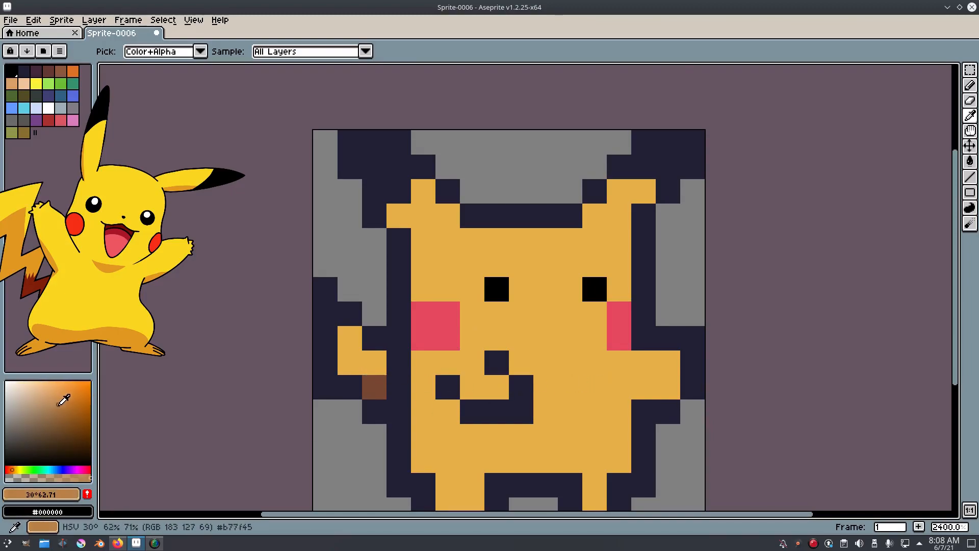
key(b)
drag(650, 364, 669, 388)
click(59, 401)
click(14, 468)
drag(644, 363, 669, 387)
scroll(704, 382, down, 8)
Step: Undo the outstretched arm and its shading to bring back the original pair of arms in front of the body
scroll(735, 375, down, 1)
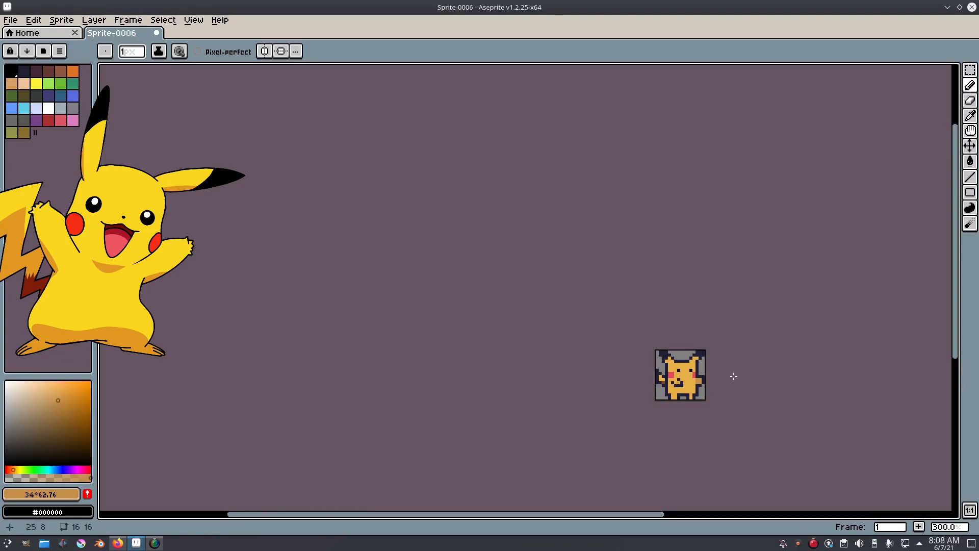
scroll(734, 376, down, 2)
scroll(725, 377, up, 7)
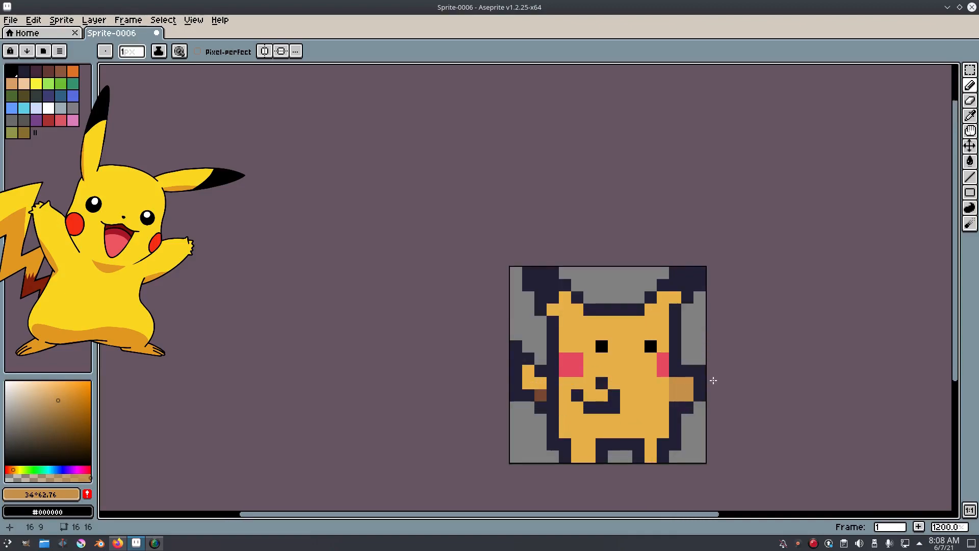
scroll(713, 380, up, 1)
key(ctrl+z)
key(ctrl+z)
key(ctrl+z)
scroll(709, 386, down, 7)
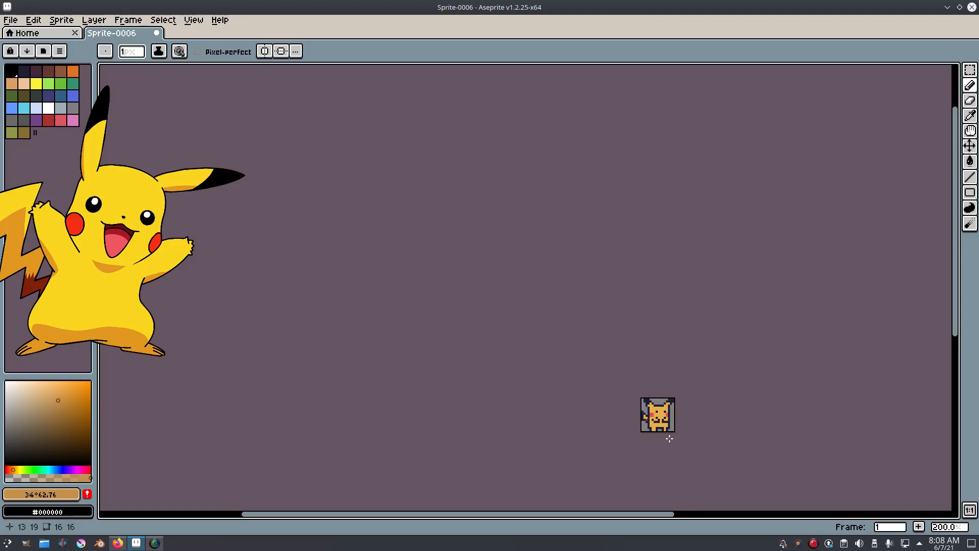
scroll(670, 437, up, 8)
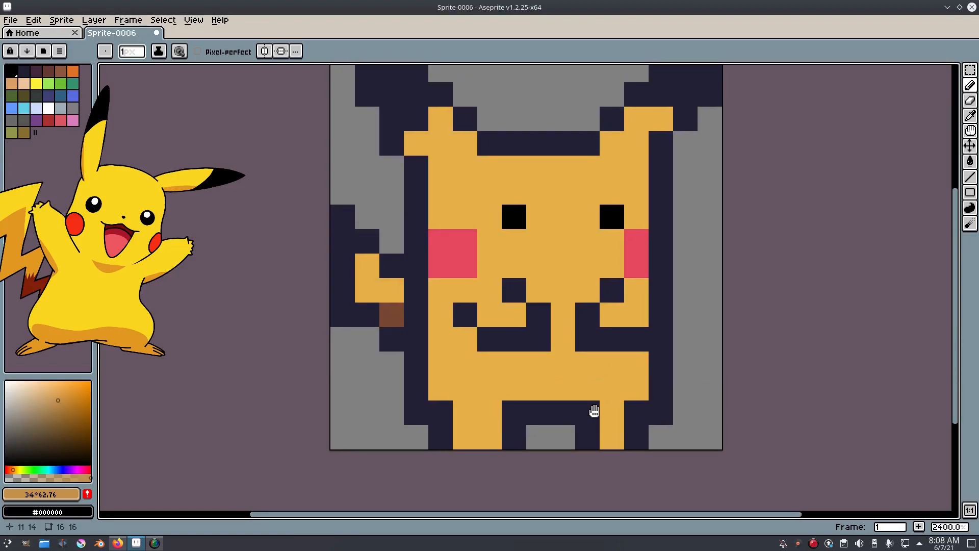
Step: Mix a brown (HSV 26, 62, 60) and recolour the dark outlines of both arms inside the body with it
key(i)
click(563, 423)
click(56, 413)
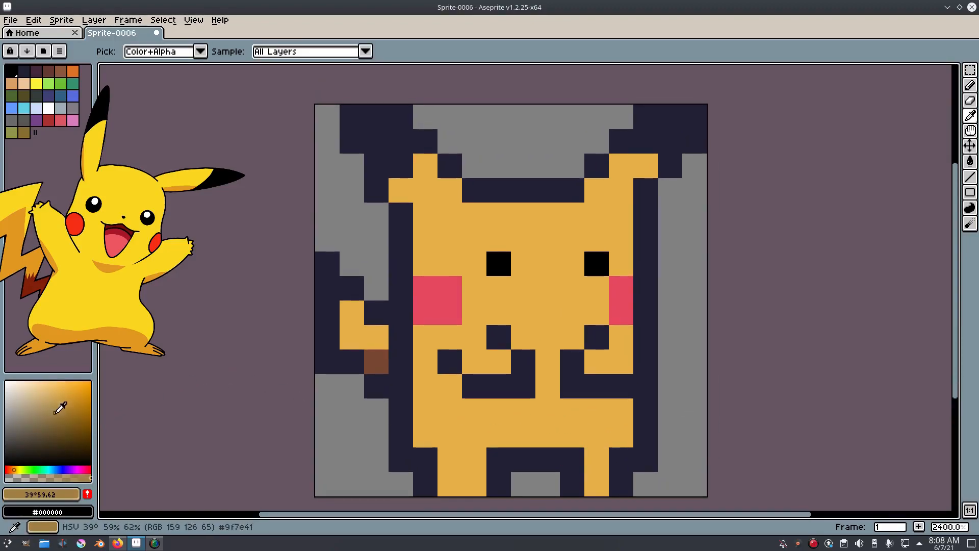
click(11, 469)
click(64, 410)
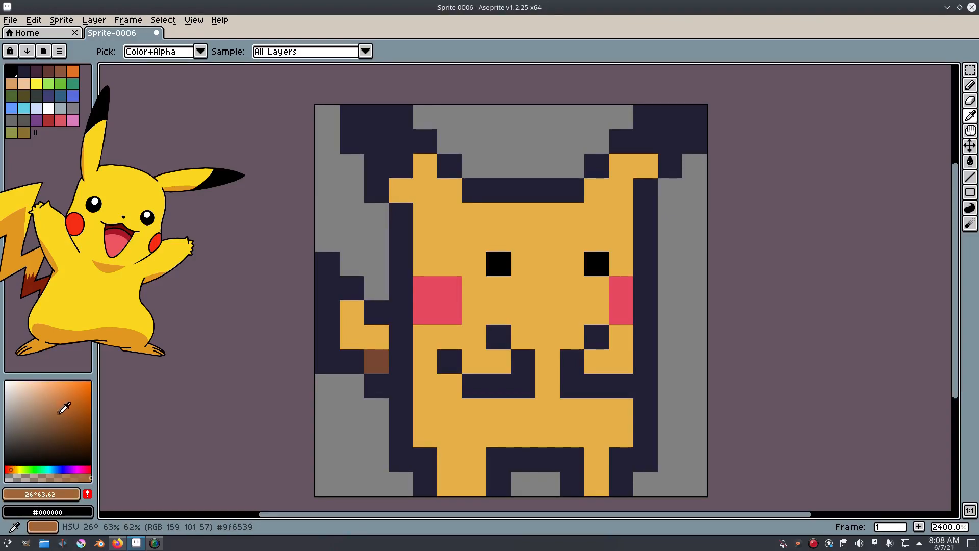
click(58, 413)
key(b)
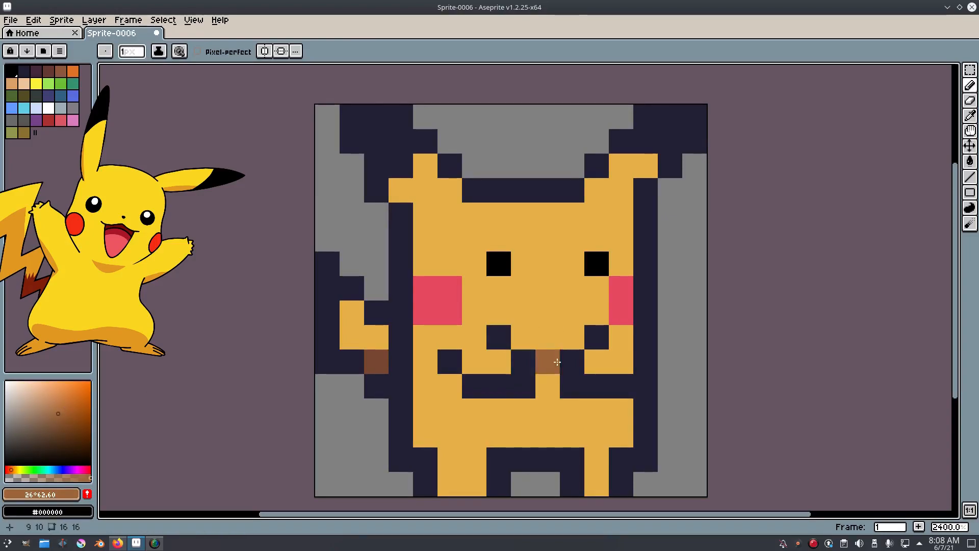
drag(617, 386, 572, 357)
click(597, 337)
click(499, 337)
mouse_move(523, 386)
mouse_down()
mouse_move(472, 381)
mouse_move(450, 361)
mouse_up()
scroll(638, 401, down, 8)
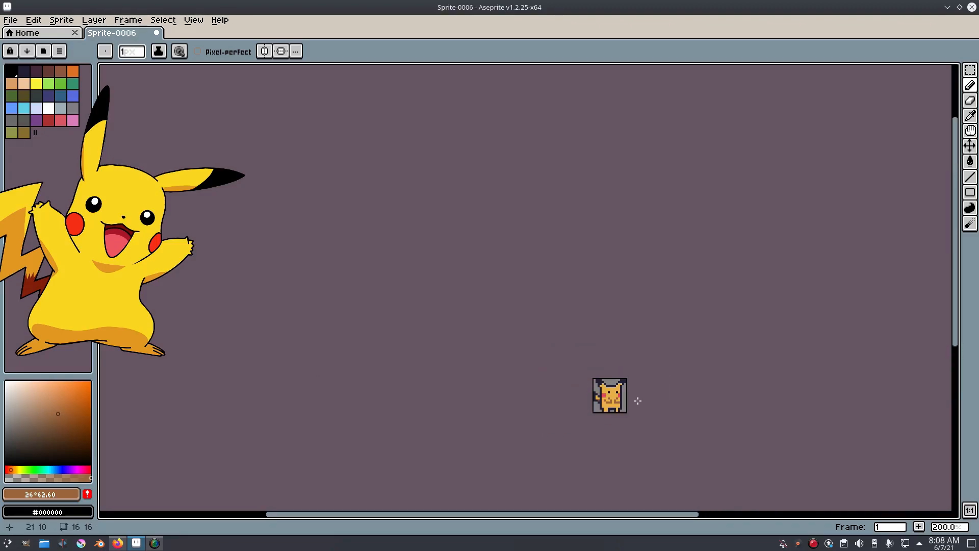
scroll(639, 401, up, 10)
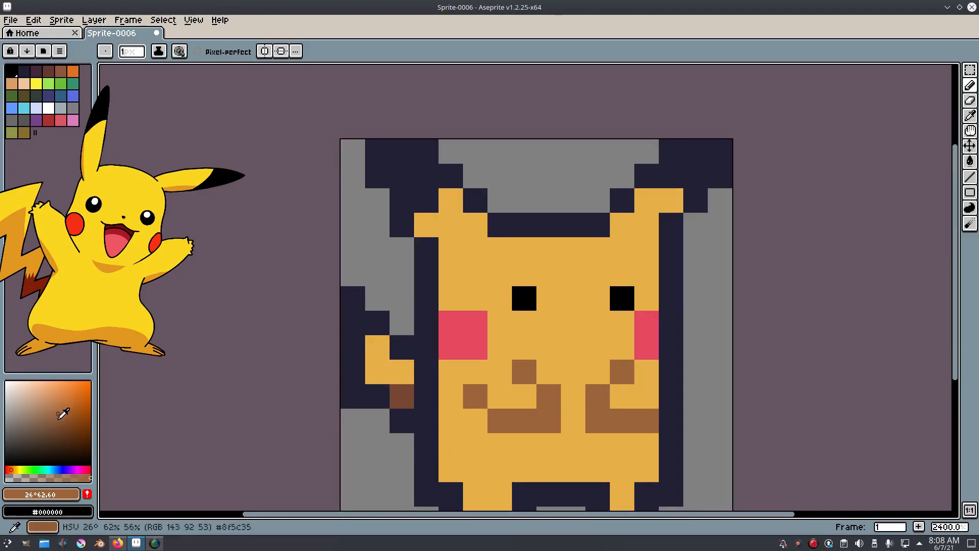
click(457, 312)
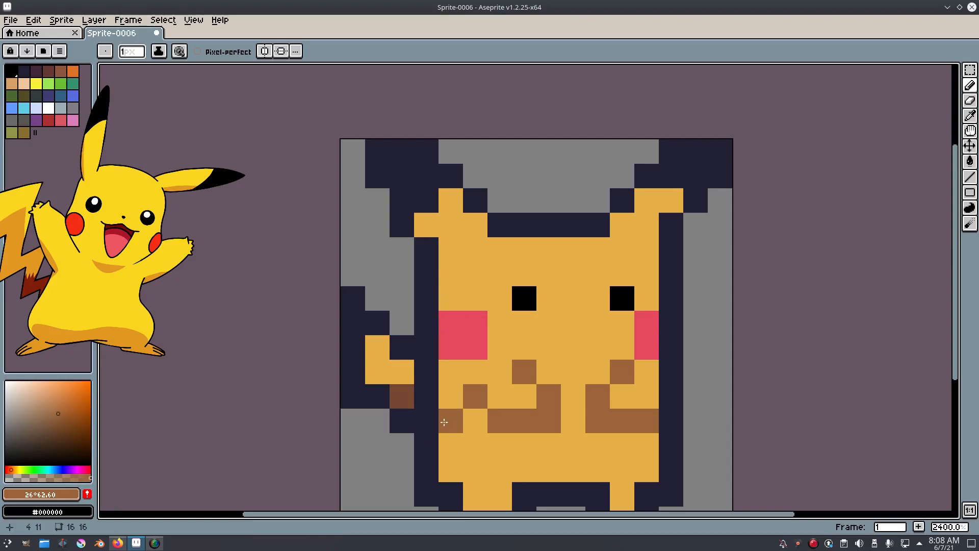
Step: Mix a shadow orange (HSV 30, 68, 81) and shade the body's lowest row, its lower side pixels and both legs
scroll(505, 432, down, 5)
scroll(520, 331, up, 1)
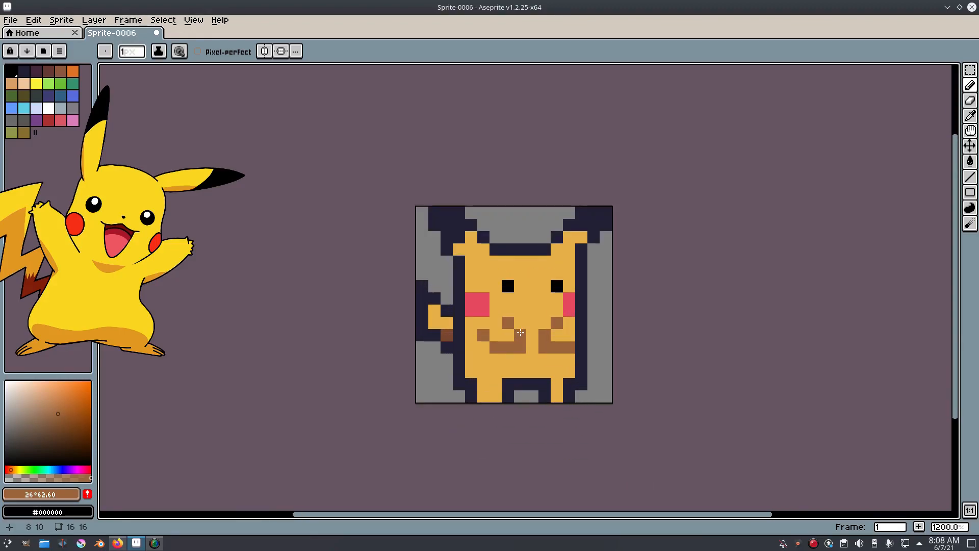
scroll(522, 377, up, 1)
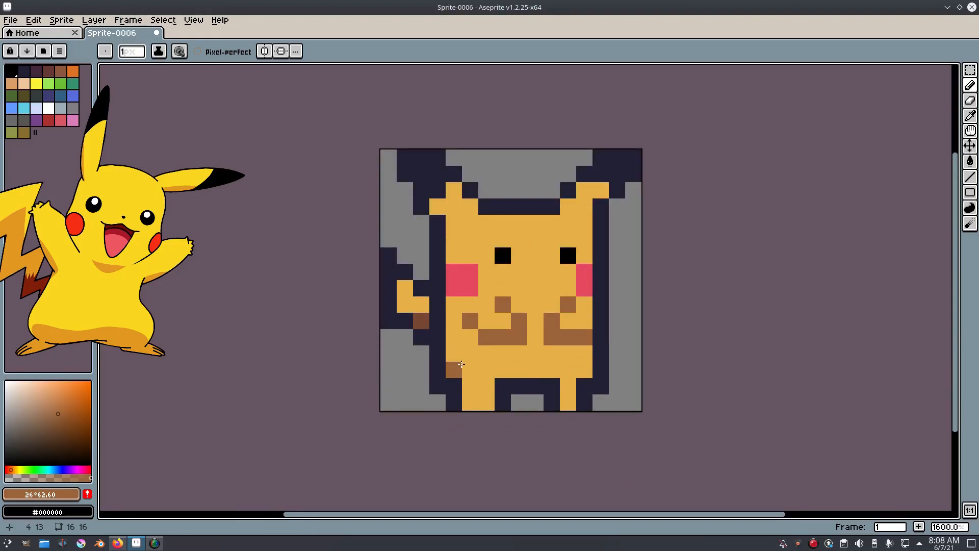
key(i)
click(476, 350)
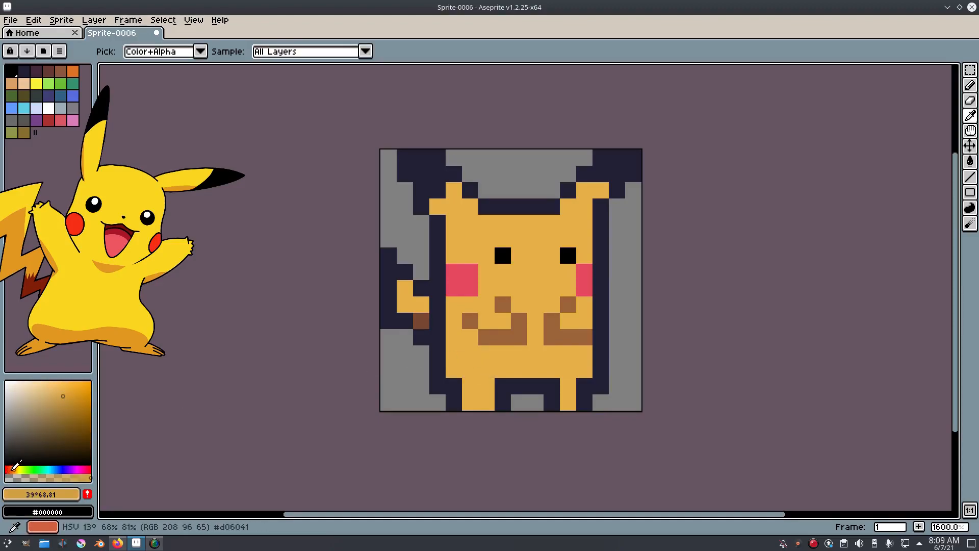
click(11, 470)
key(b)
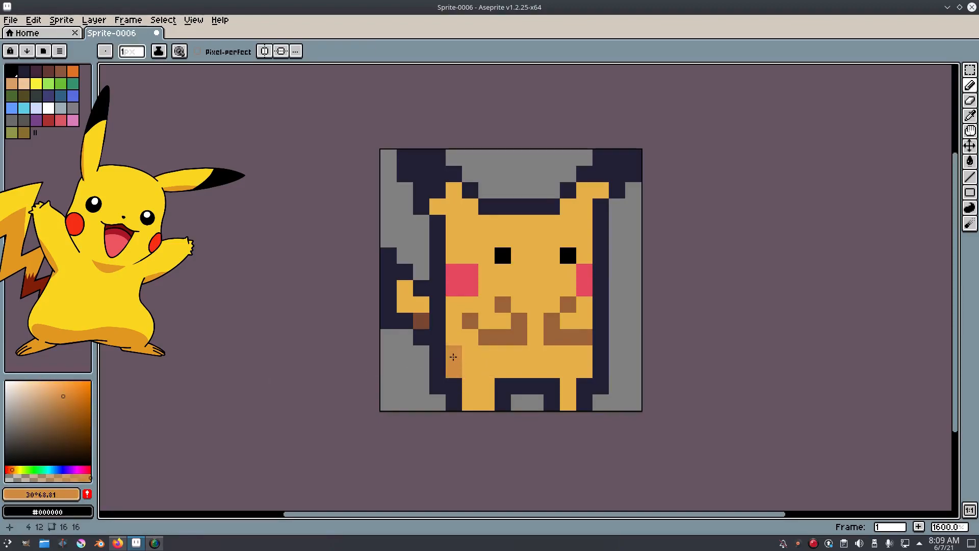
drag(472, 376, 483, 376)
click(585, 369)
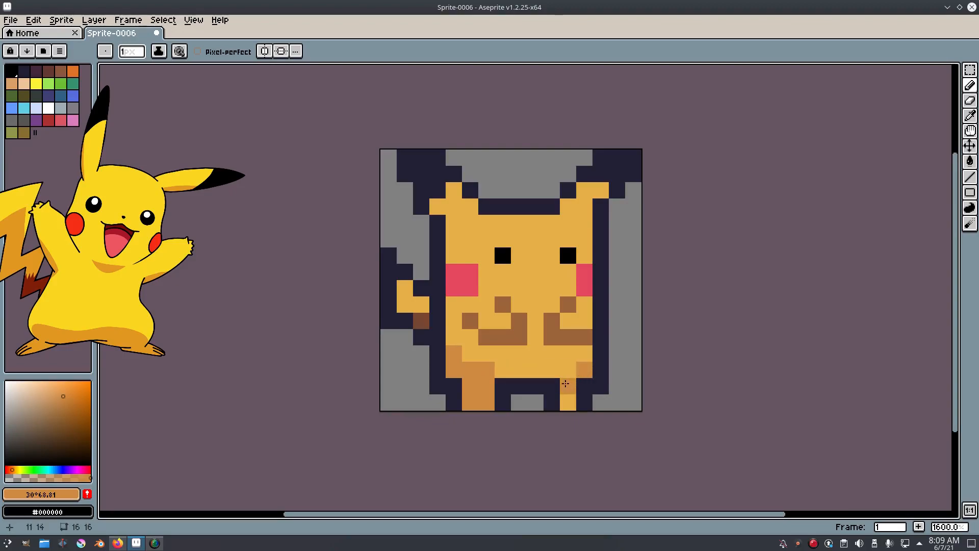
drag(568, 375, 497, 369)
Step: Shade the inner and outer side pixels of both ears and the tail pixel next to the body with the shadow orange
scroll(604, 357, down, 6)
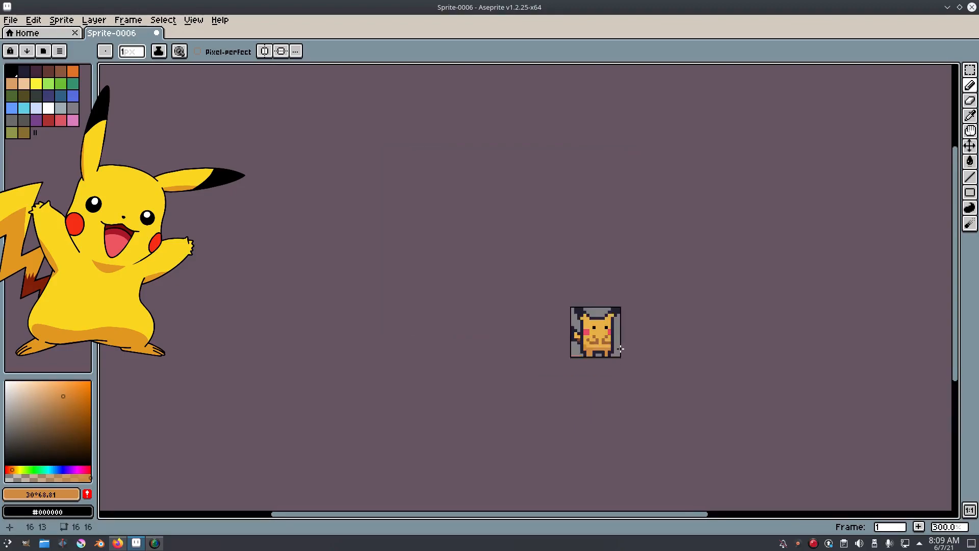
scroll(602, 344, up, 6)
scroll(603, 333, down, 6)
scroll(632, 306, up, 8)
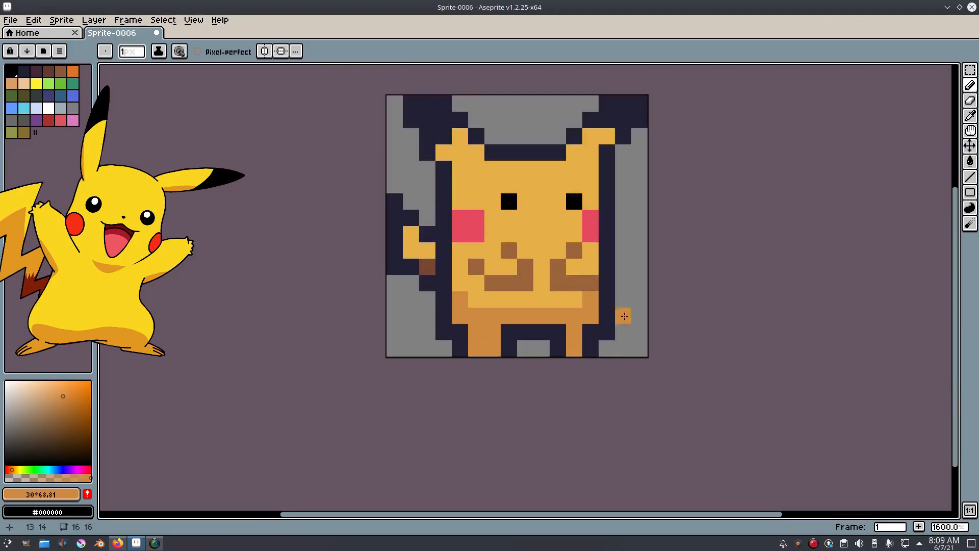
click(463, 186)
click(607, 185)
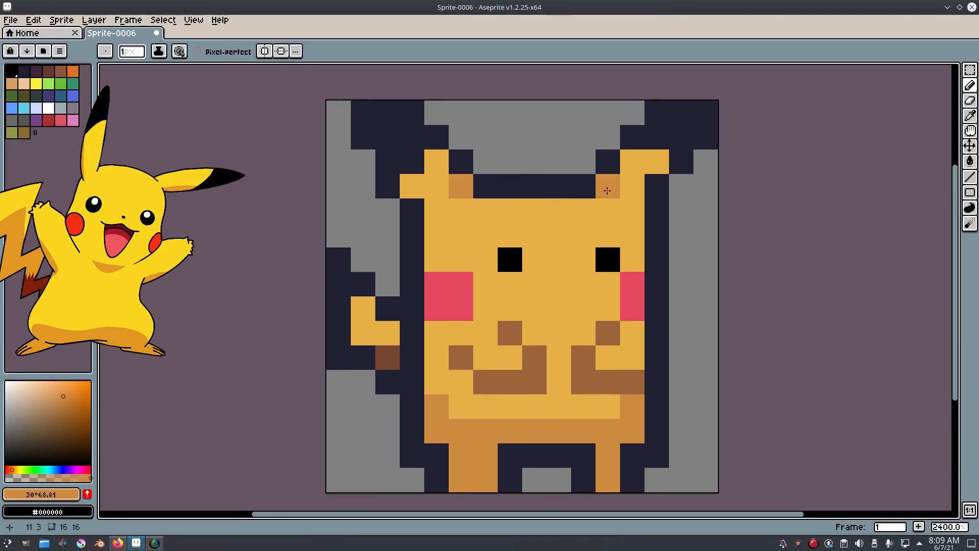
click(656, 161)
click(411, 185)
scroll(559, 248, down, 3)
scroll(558, 252, up, 3)
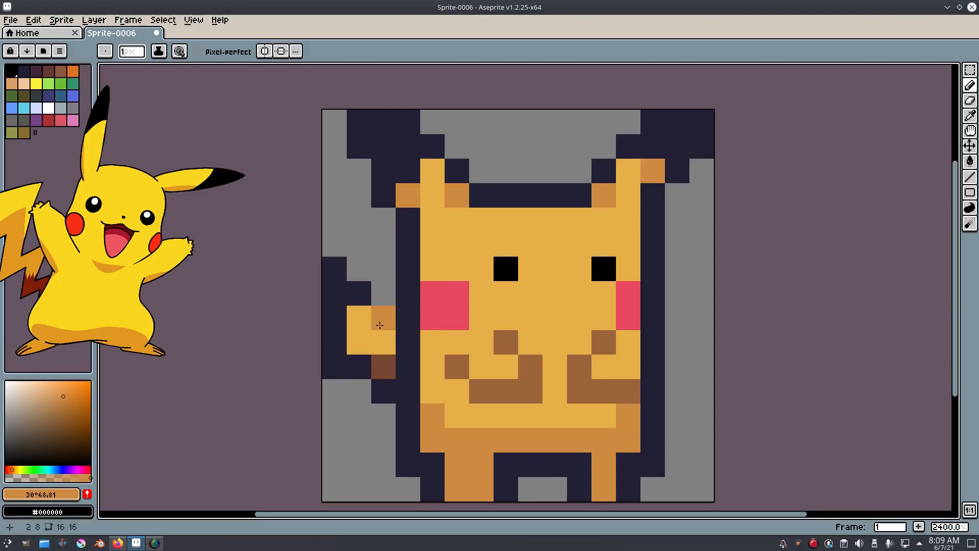
scroll(605, 338, down, 10)
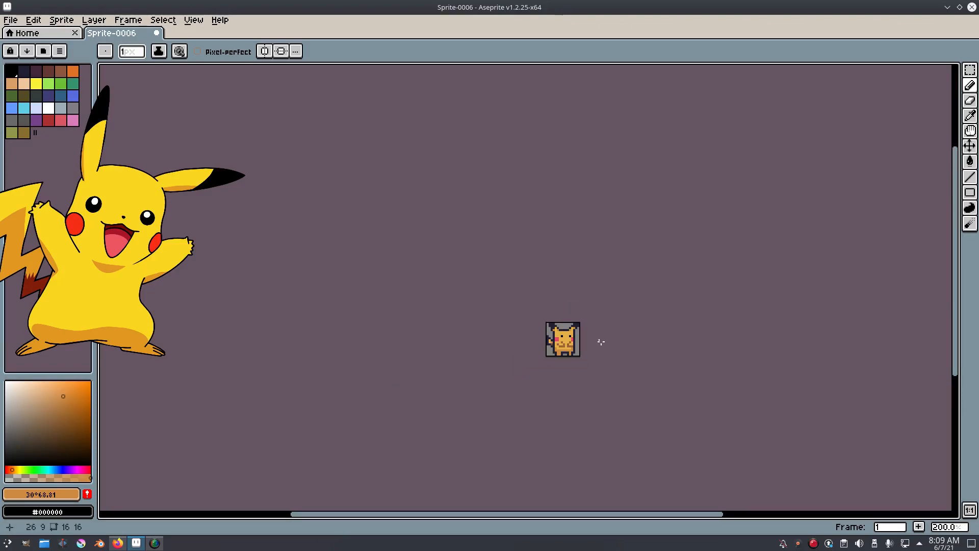
Step: Recolour the brown outlines of both arms and the remaining brown arm pixels with the dark outline colour #222034
scroll(605, 339, up, 7)
alt+click(581, 312)
drag(554, 331, 527, 332)
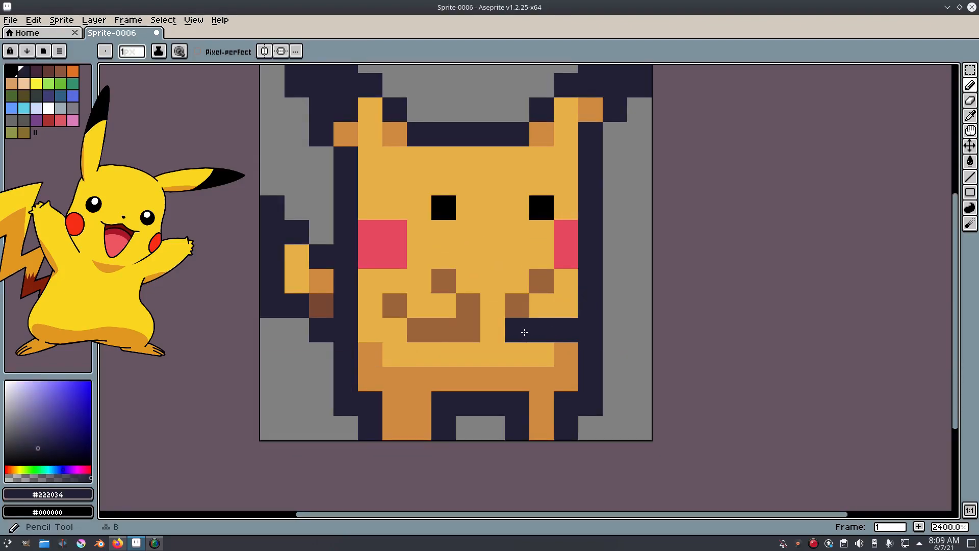
click(517, 305)
click(541, 281)
click(468, 330)
click(469, 305)
drag(456, 329, 419, 330)
click(395, 305)
click(444, 281)
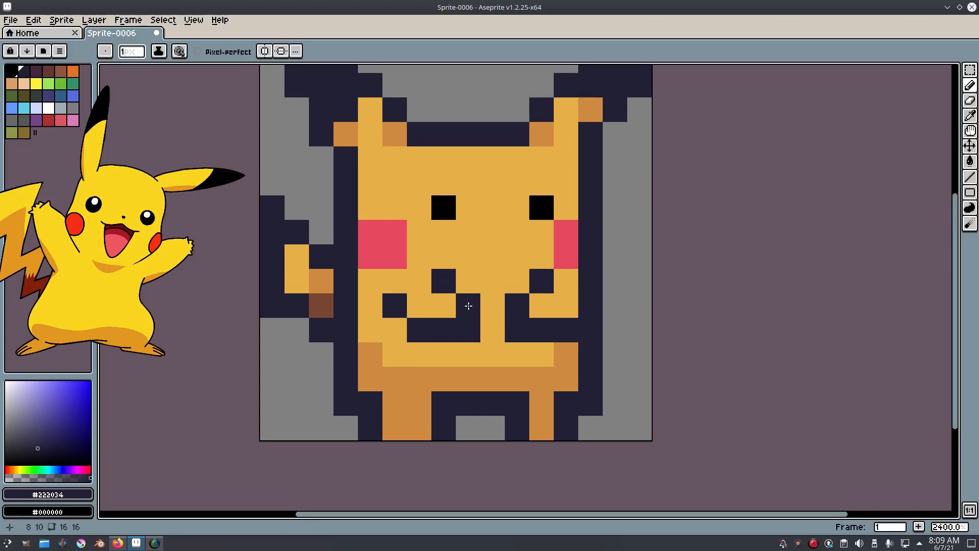
Step: Recolour the arm pixels above the two dark horizontal arm lines with the shadow orange #d08a41 sampled from the tail
alt+click(322, 304)
click(442, 281)
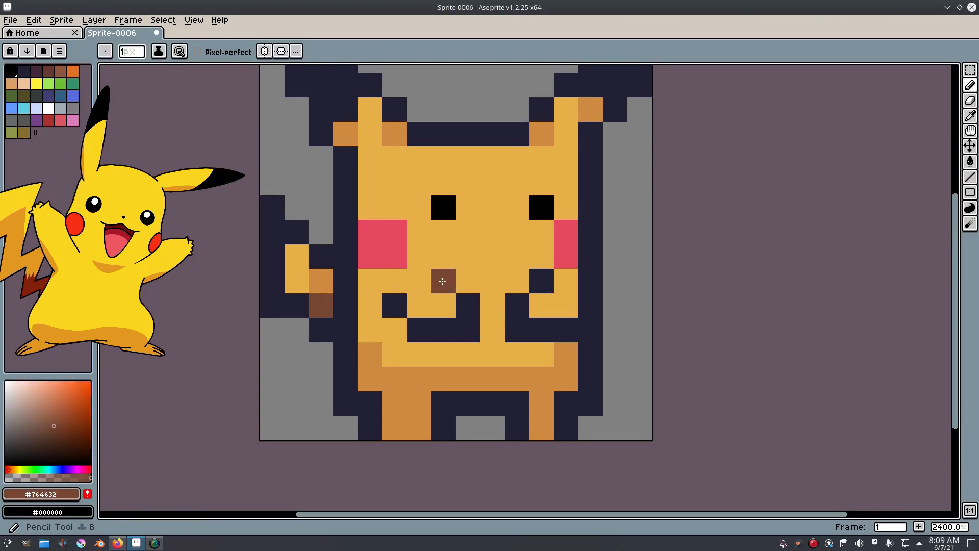
alt+click(326, 276)
click(444, 280)
click(386, 306)
click(541, 281)
scroll(633, 325, down, 8)
scroll(633, 325, up, 5)
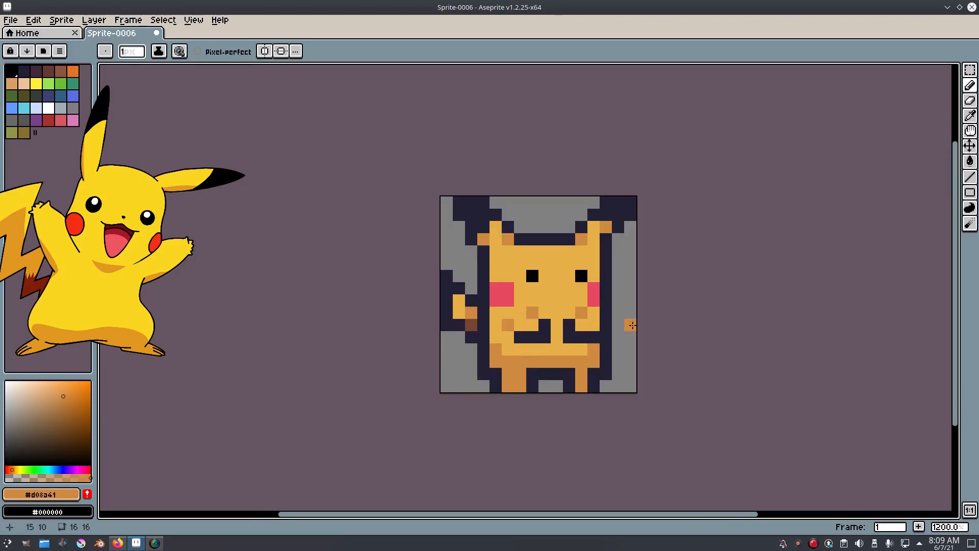
scroll(563, 315, up, 1)
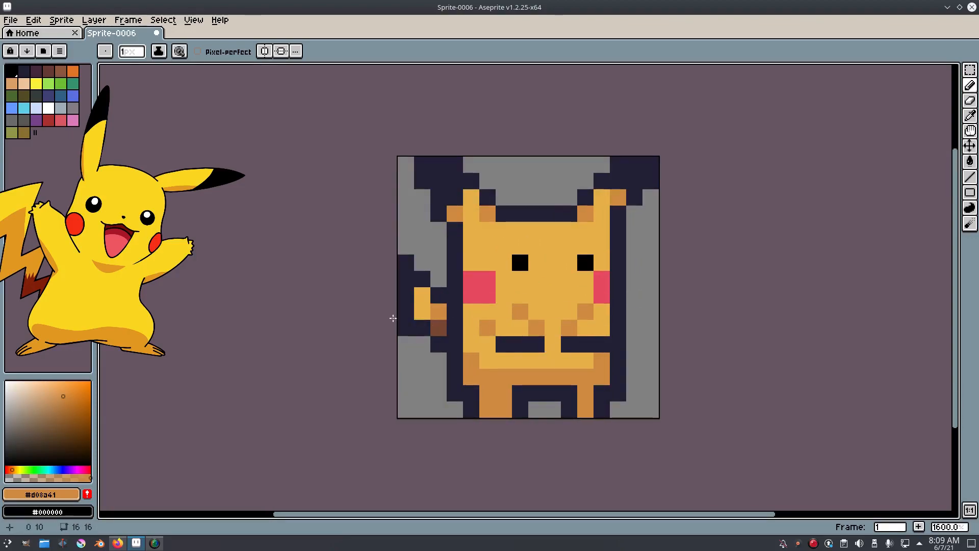
Step: Paint the inner hand pixels and the outer ends of both arm lines with the tail's brown #764632
alt+click(439, 327)
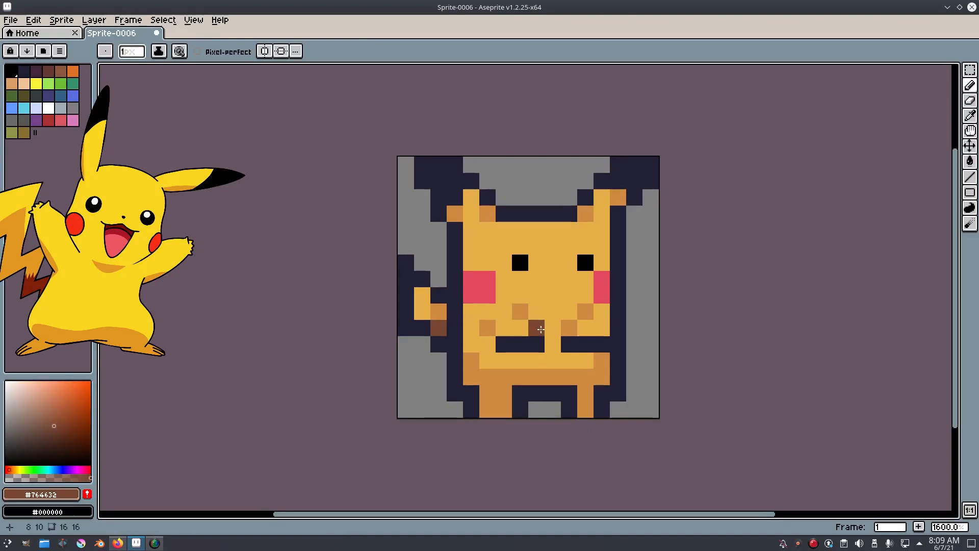
scroll(677, 324, down, 6)
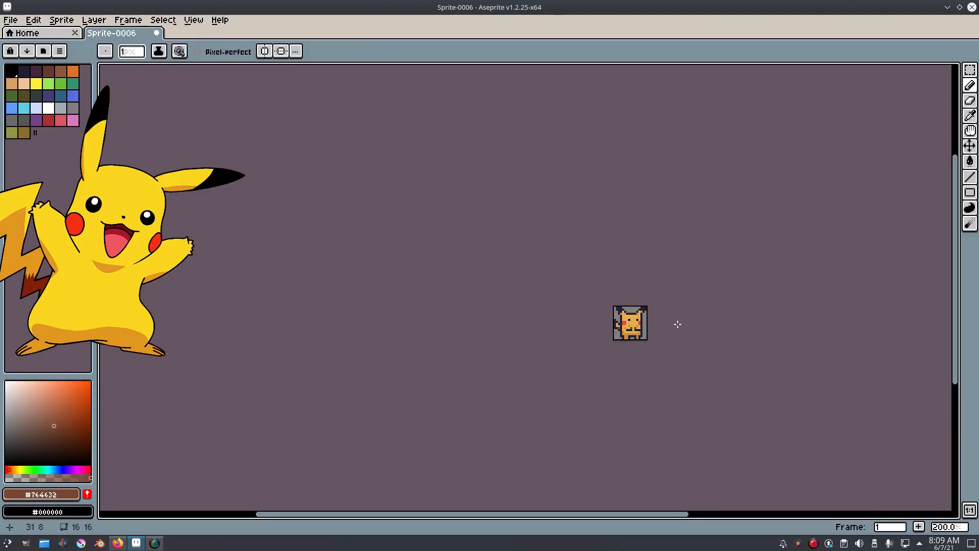
scroll(674, 325, up, 8)
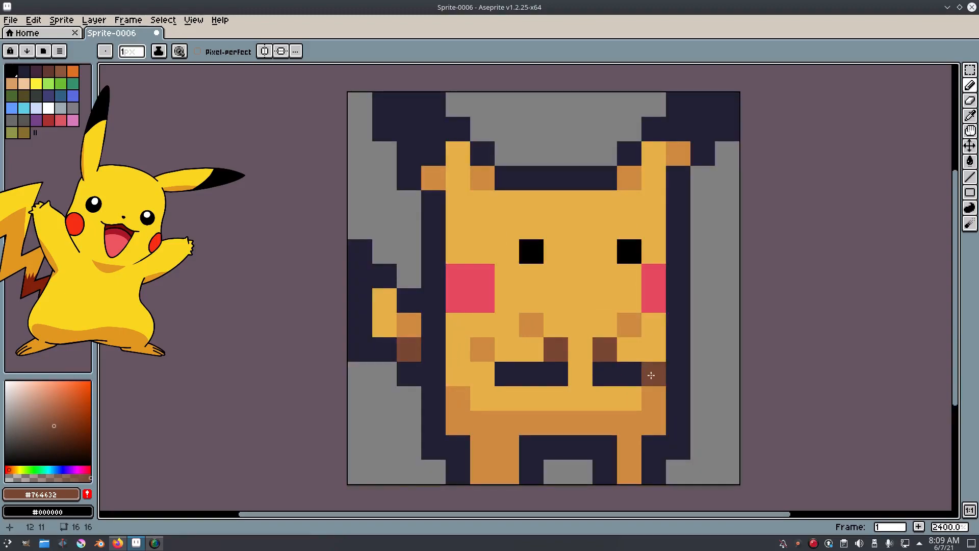
scroll(733, 356, down, 8)
scroll(760, 352, up, 8)
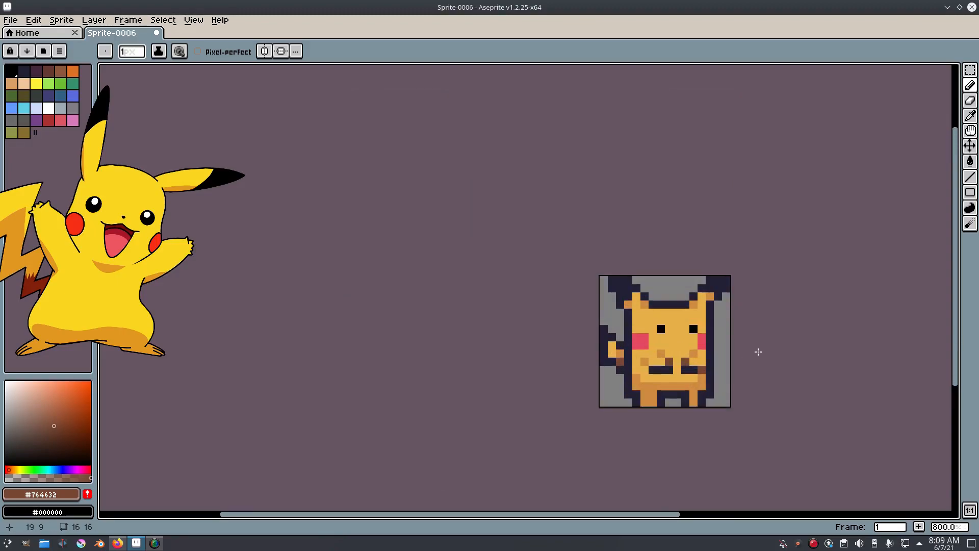
scroll(739, 378, down, 5)
scroll(740, 379, down, 3)
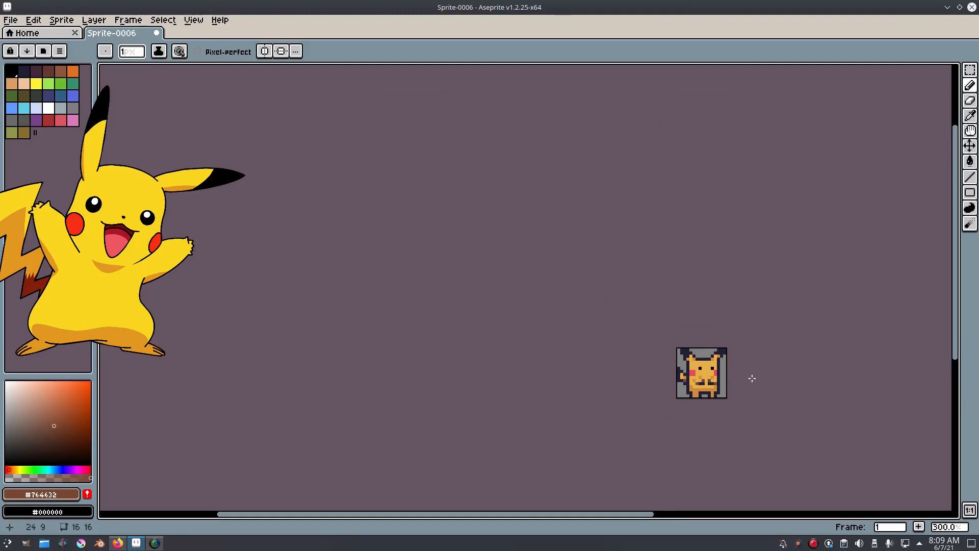
drag(761, 378, 629, 376)
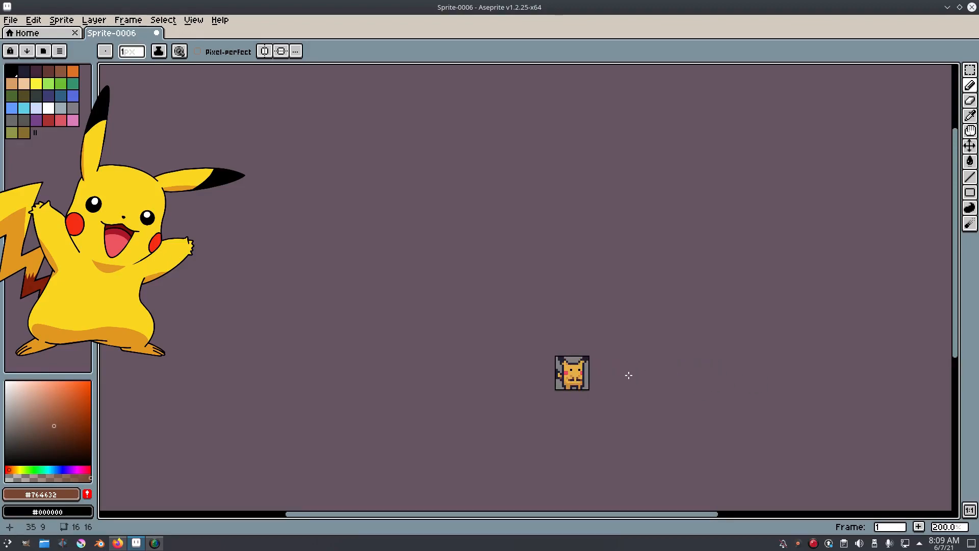
scroll(603, 383, up, 10)
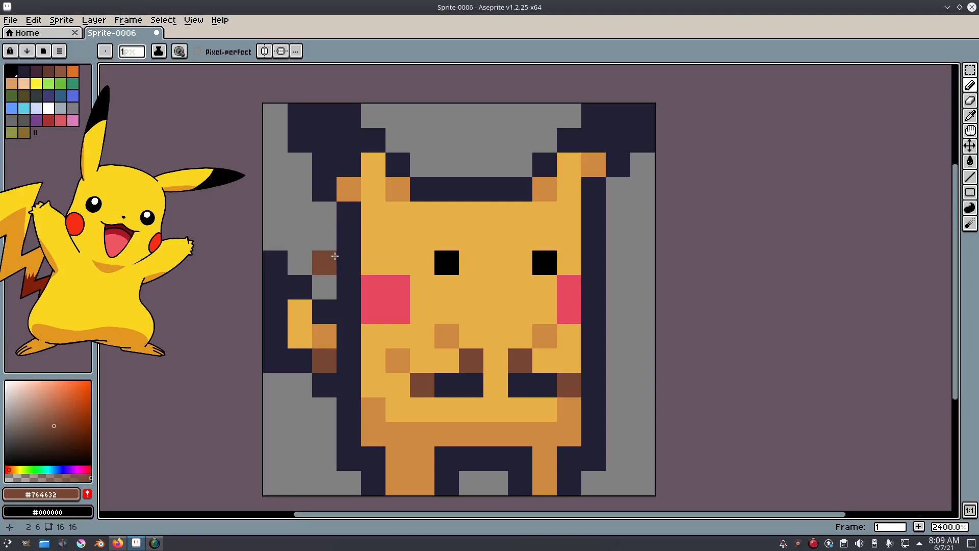
Step: Move the five-pixel outline segment on the right side of the head one pixel outward and deselect it
drag(637, 303, 652, 270)
key(e)
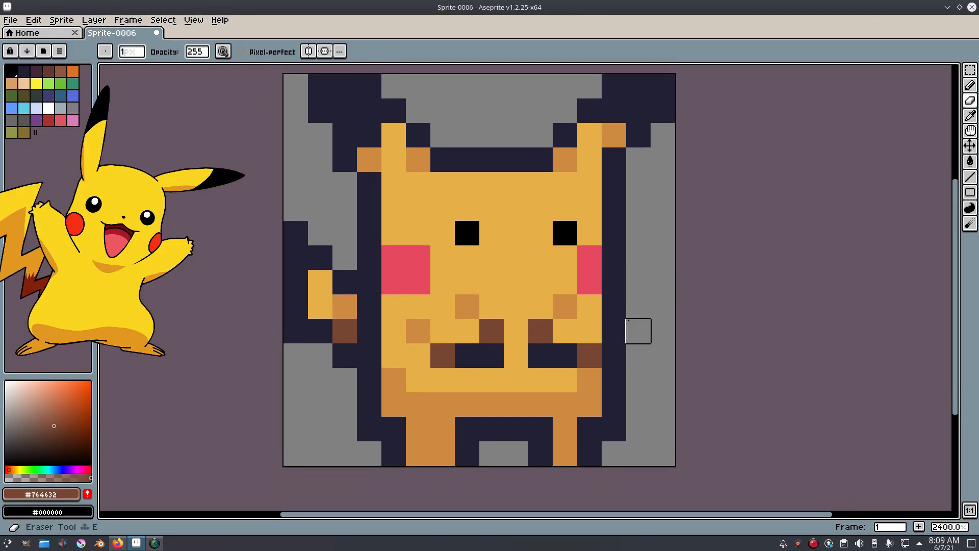
key(m)
mouse_move(637, 434)
mouse_down()
mouse_move(607, 298)
mouse_move(602, 170)
mouse_up()
click(651, 288)
drag(612, 208, 636, 209)
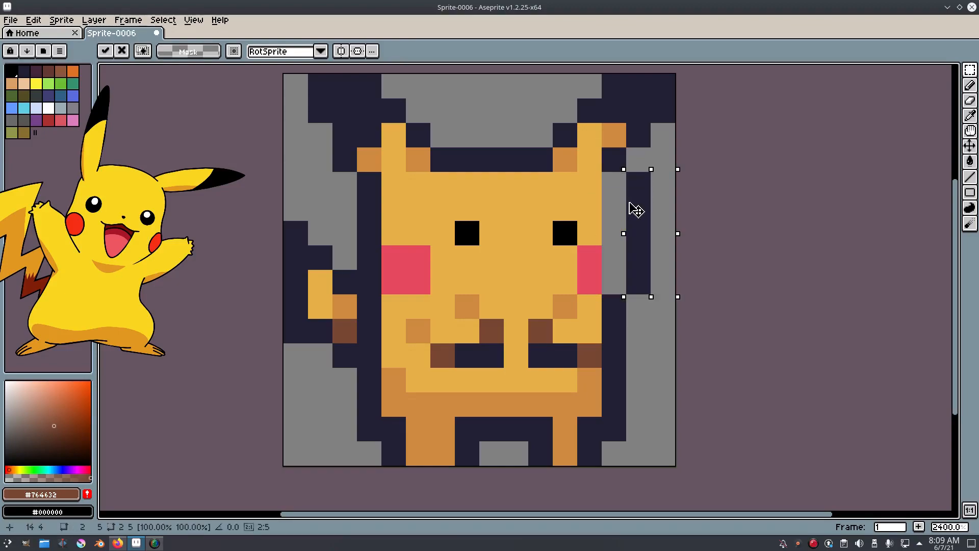
click(162, 20)
click(180, 45)
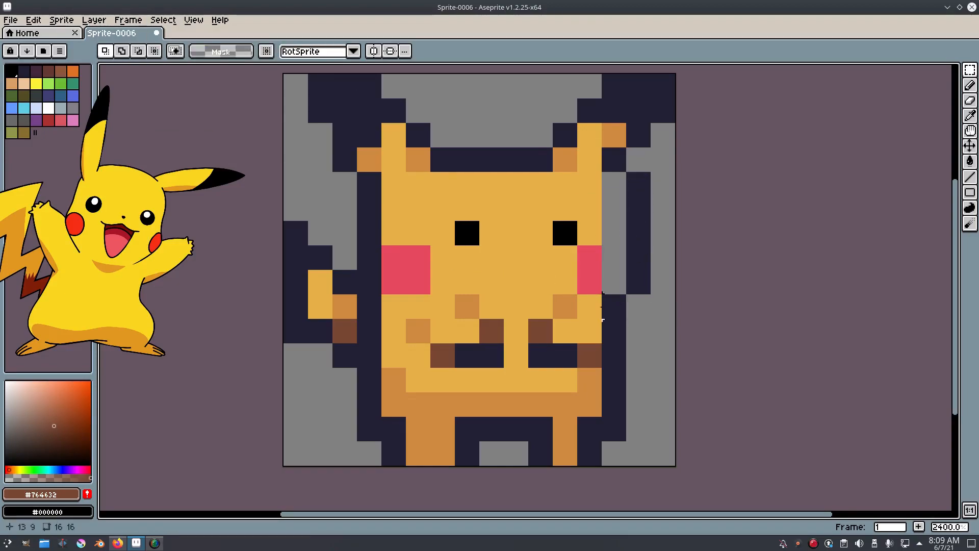
click(205, 66)
Step: Close the dark outline gap below the right ear and fill the widened head column inside it with golden #e6af48
key(i)
click(620, 155)
key(b)
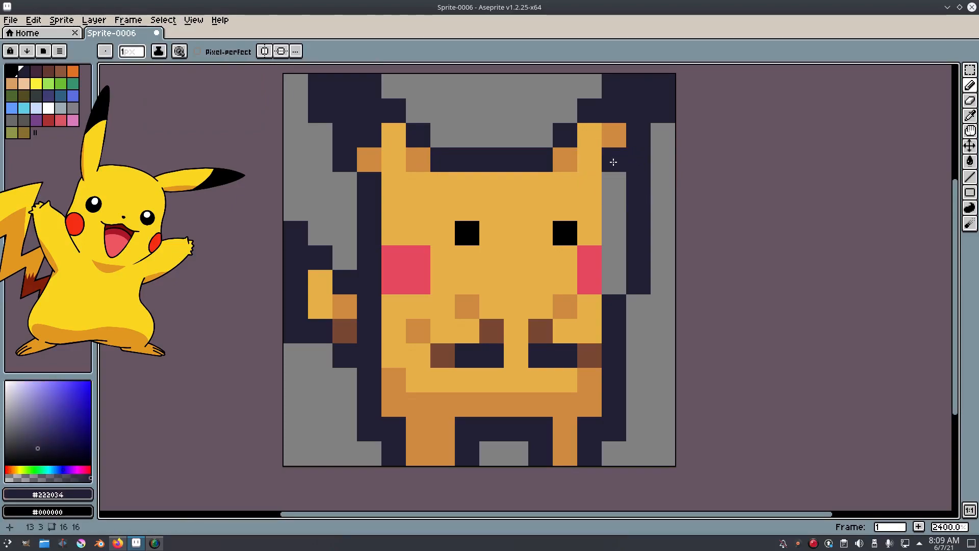
alt+click(600, 165)
drag(612, 160, 612, 269)
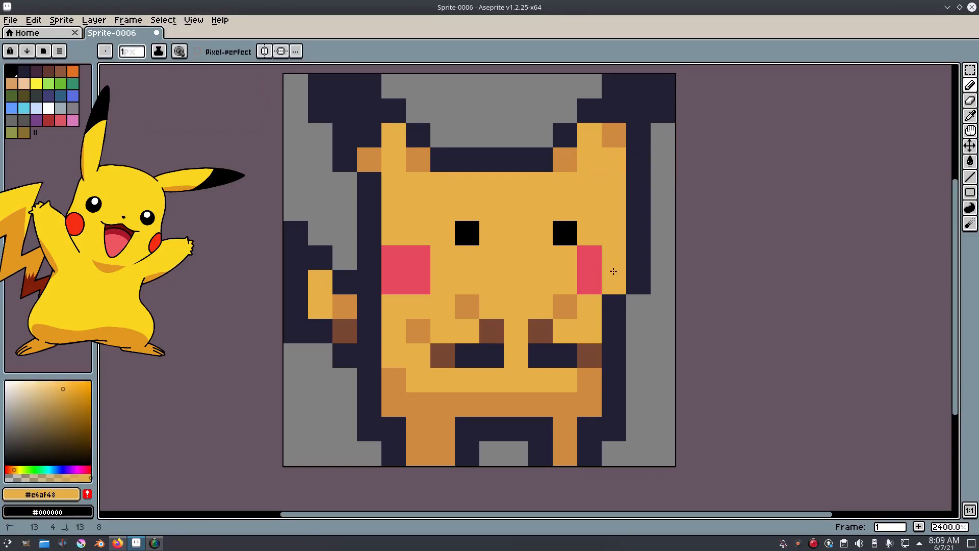
Step: Shift the right cheek one pixel outward by adding a pink outer column and repainting its inner column golden
alt+click(600, 255)
click(611, 260)
scroll(702, 275, down, 10)
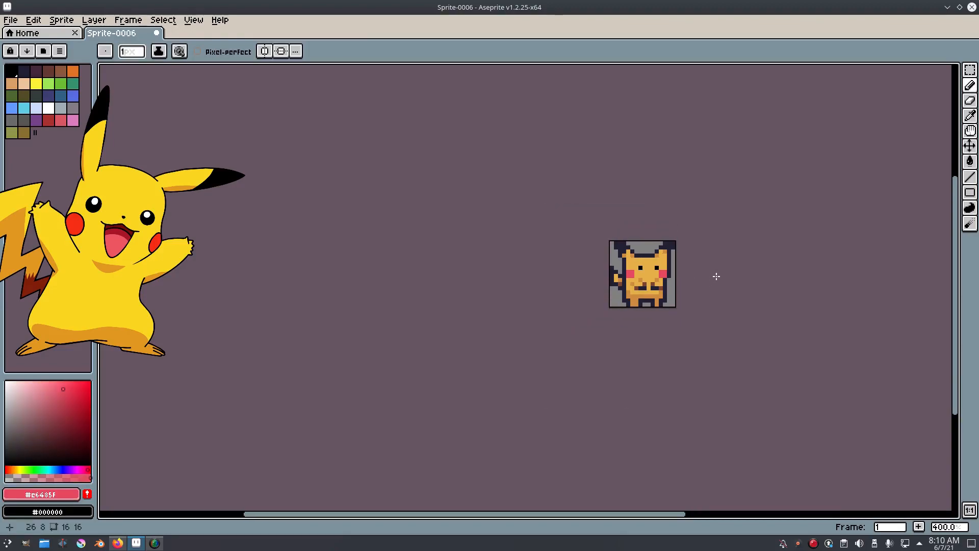
scroll(671, 269, up, 4)
scroll(668, 268, up, 6)
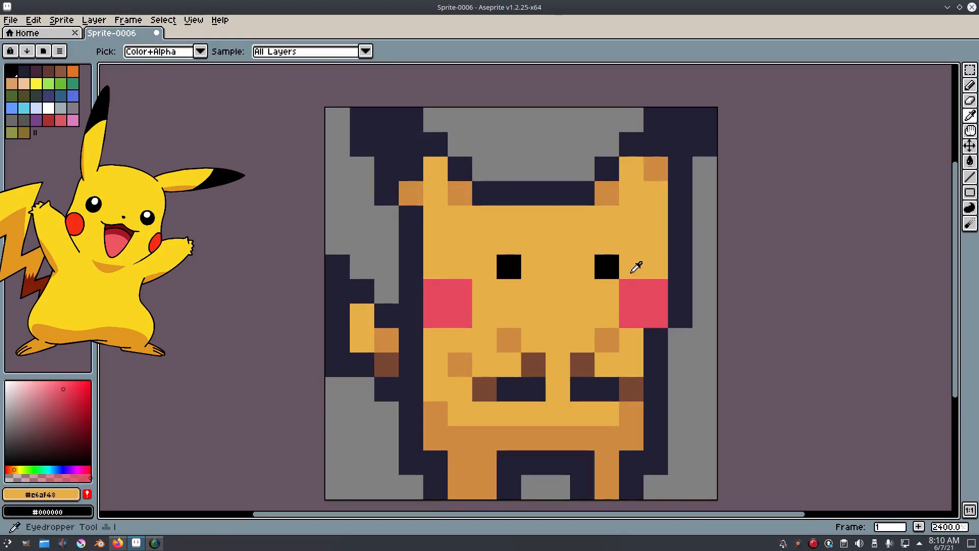
alt+click(636, 266)
drag(634, 286, 641, 300)
scroll(732, 284, down, 8)
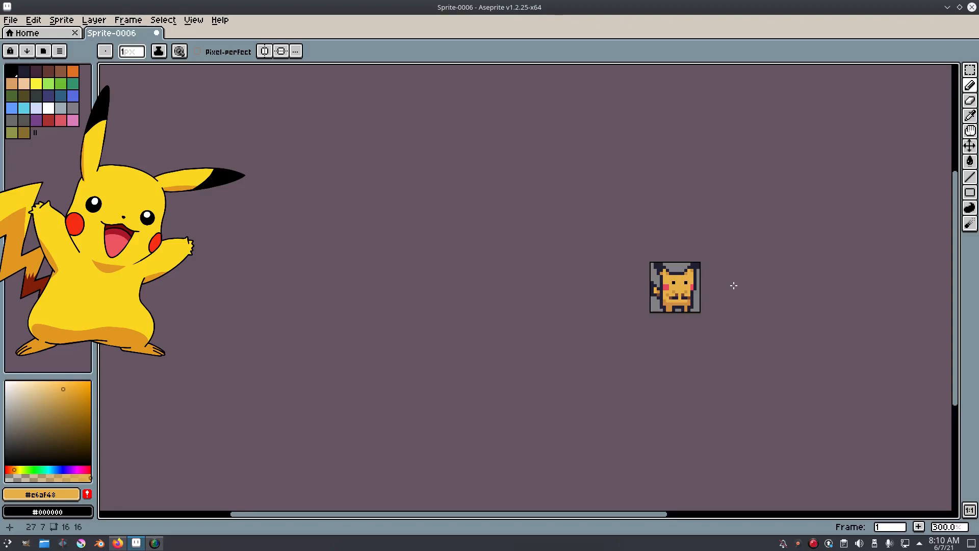
scroll(726, 284, up, 2)
scroll(727, 284, up, 6)
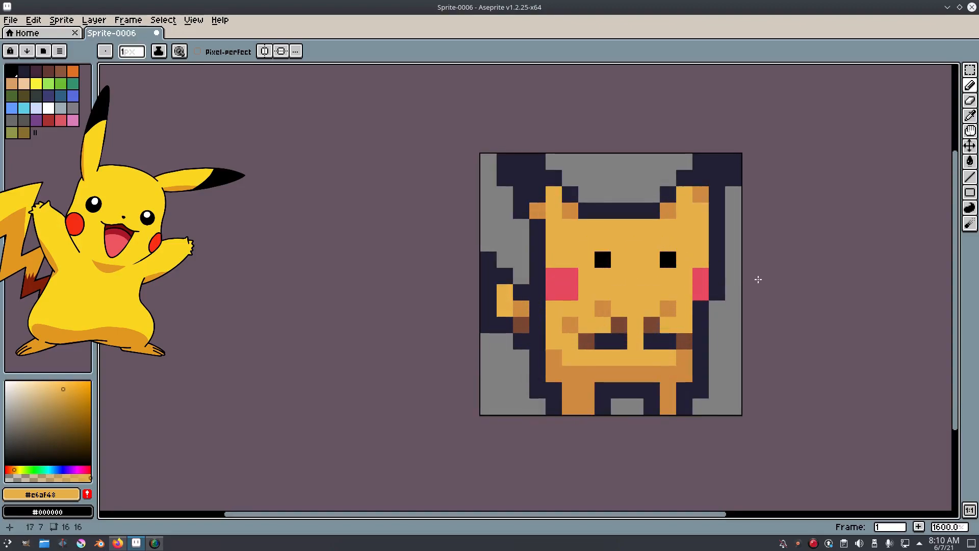
scroll(758, 279, up, 2)
Step: Add a dark #222034 notch pixel between the right ear and head, and erase the outline pixel outside it
key(i)
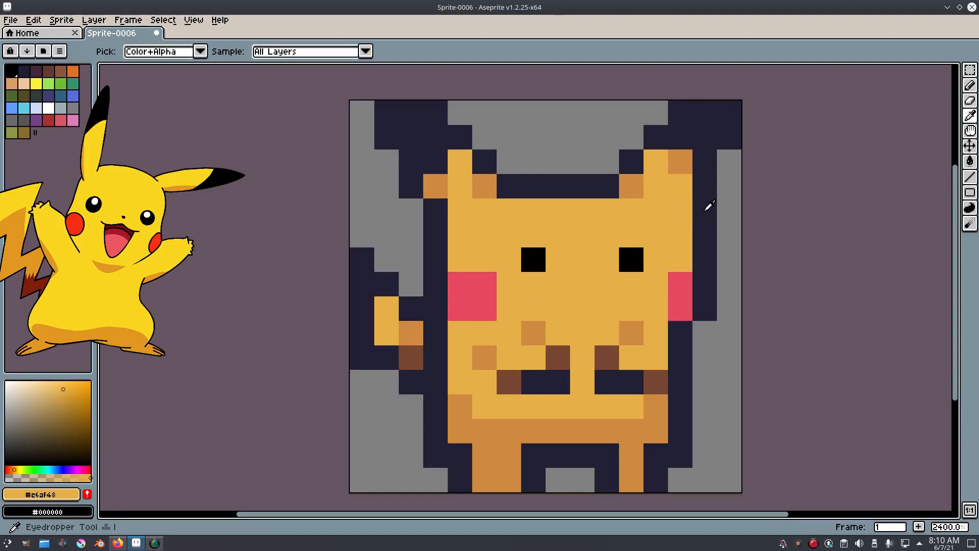
alt+click(710, 207)
click(683, 213)
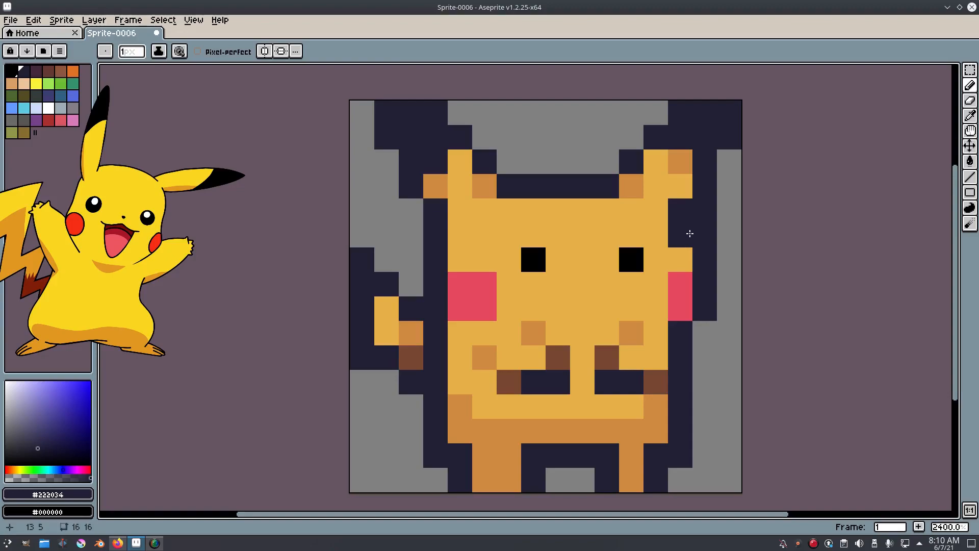
key(e)
scroll(768, 259, down, 9)
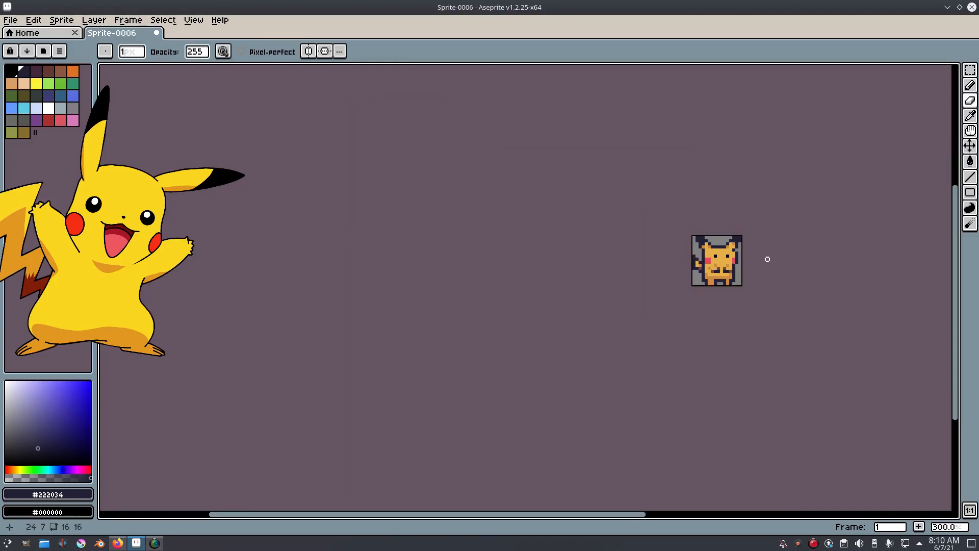
scroll(765, 256, up, 9)
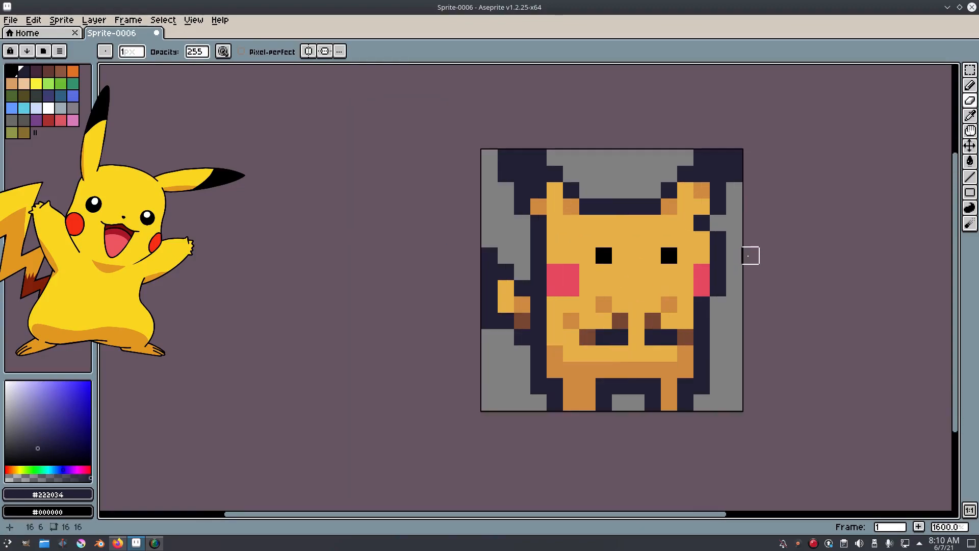
drag(736, 254, 712, 227)
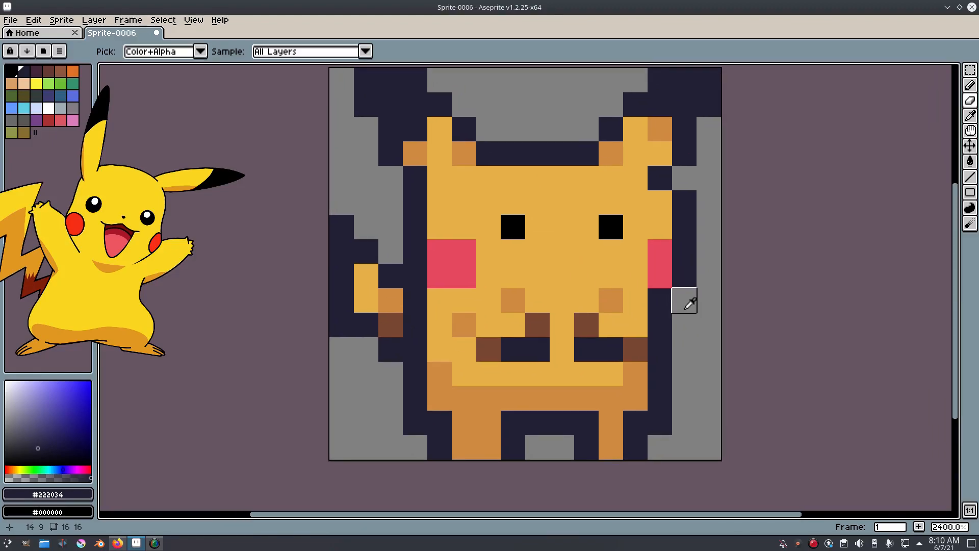
Step: Extend the widened right side of the head one pixel lower, with dark outline outside and golden fill below the cheek
key(b)
click(660, 303)
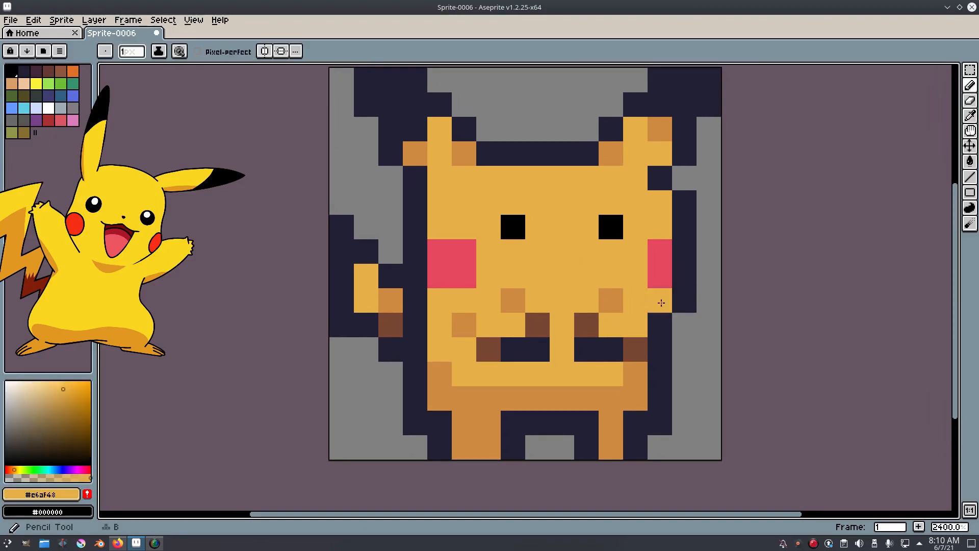
scroll(750, 279, down, 10)
scroll(750, 278, up, 5)
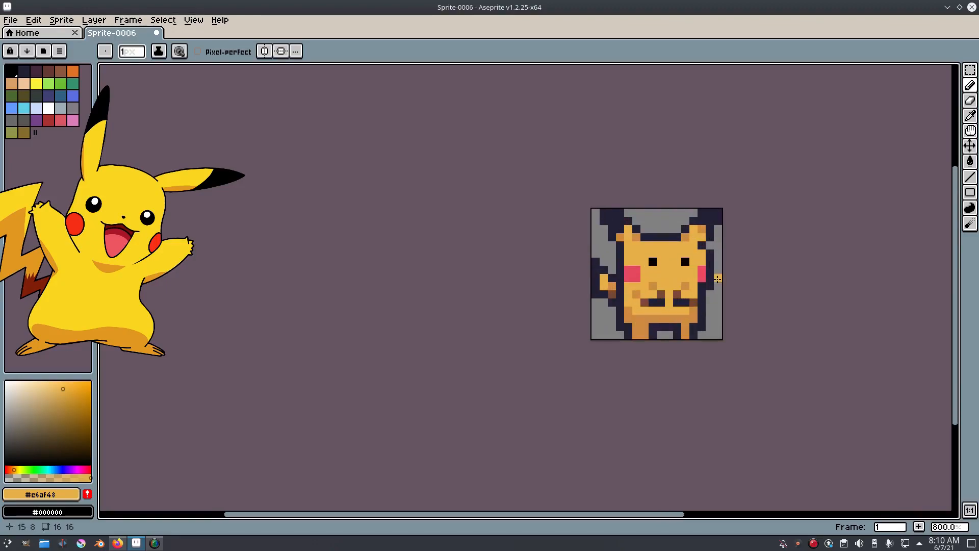
scroll(793, 279, down, 5)
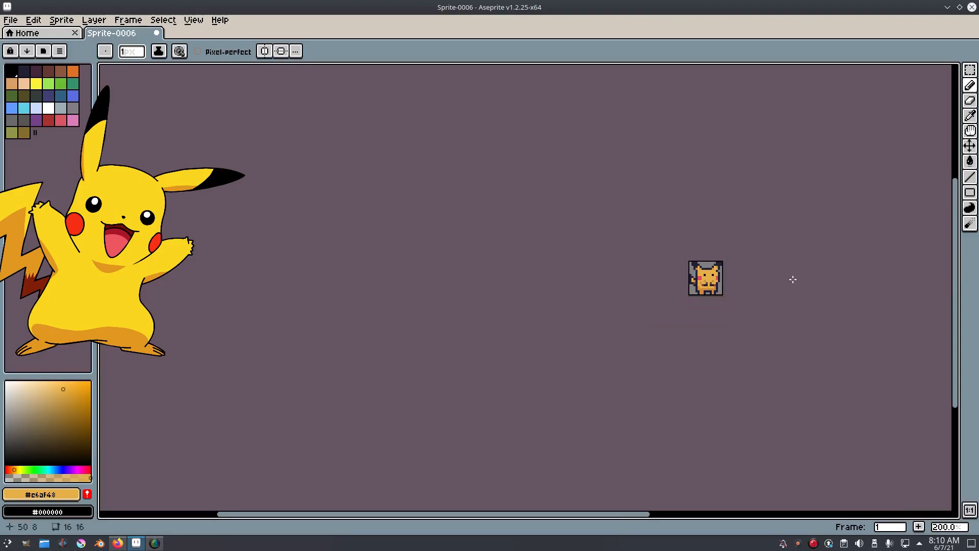
scroll(791, 279, down, 1)
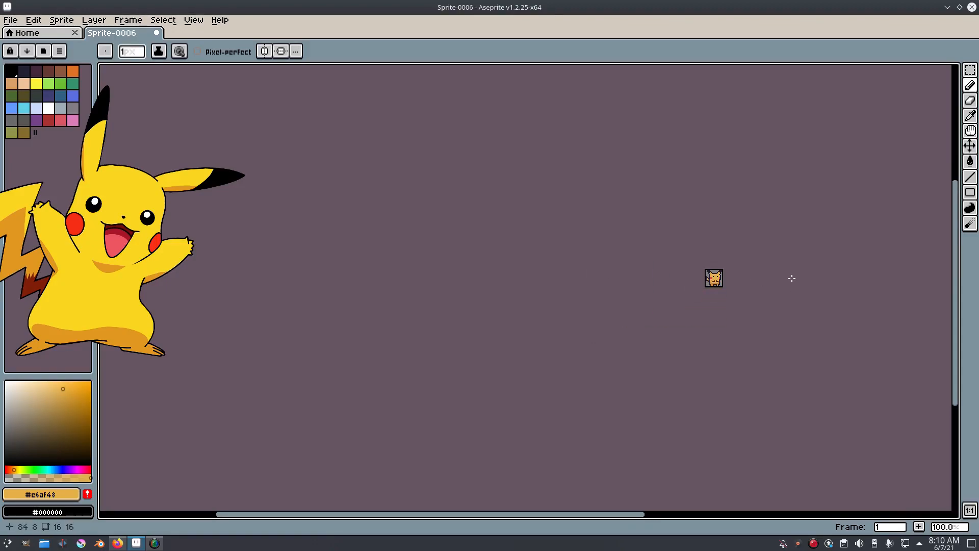
scroll(789, 278, up, 9)
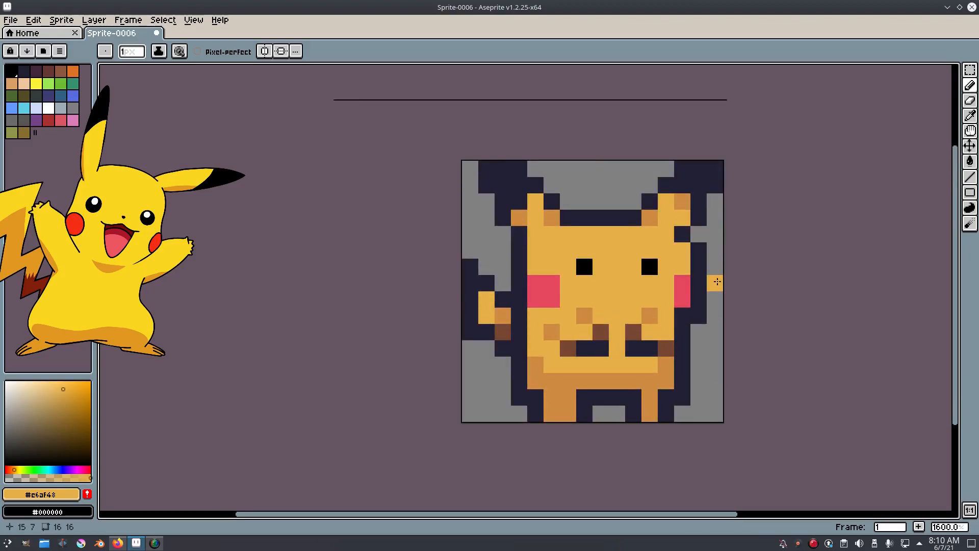
scroll(714, 280, up, 2)
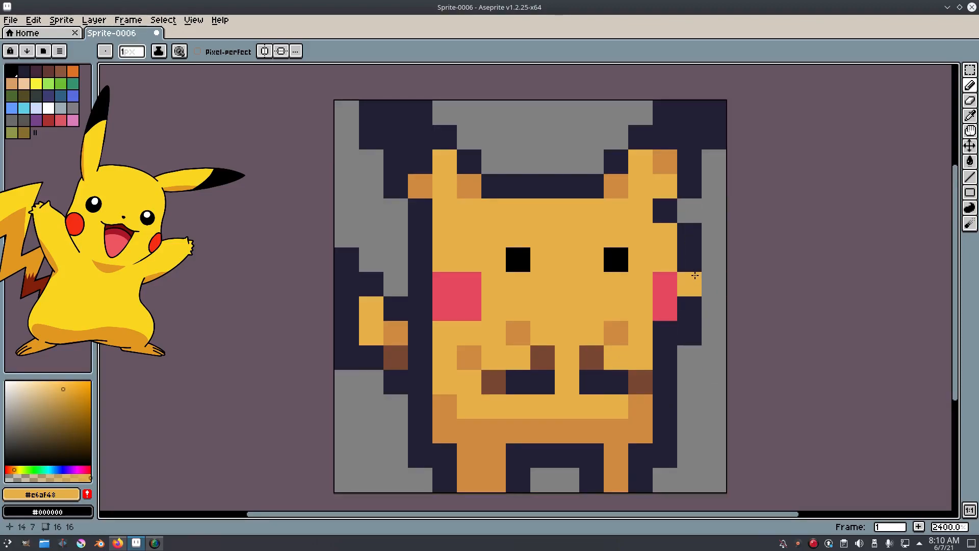
scroll(695, 276, down, 9)
scroll(782, 280, up, 4)
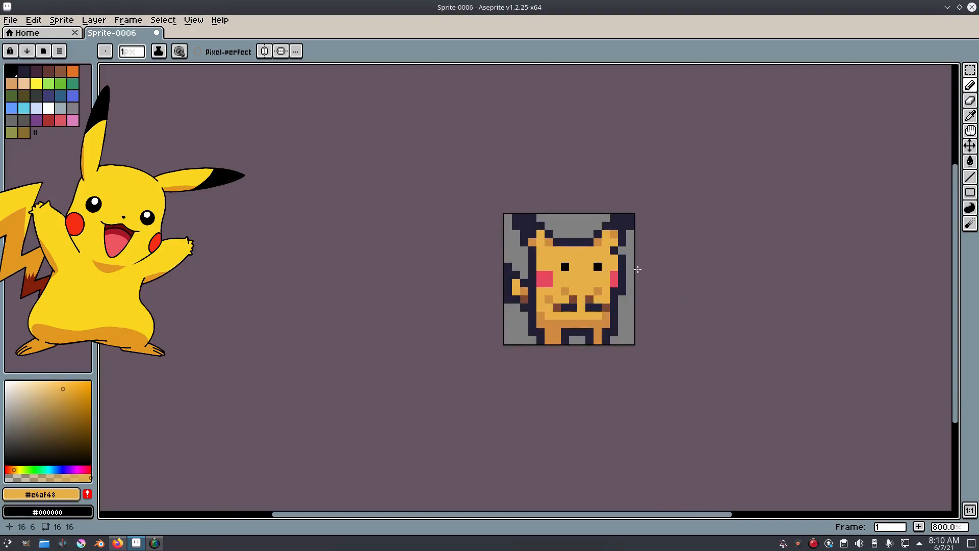
scroll(637, 269, up, 2)
scroll(523, 347, up, 1)
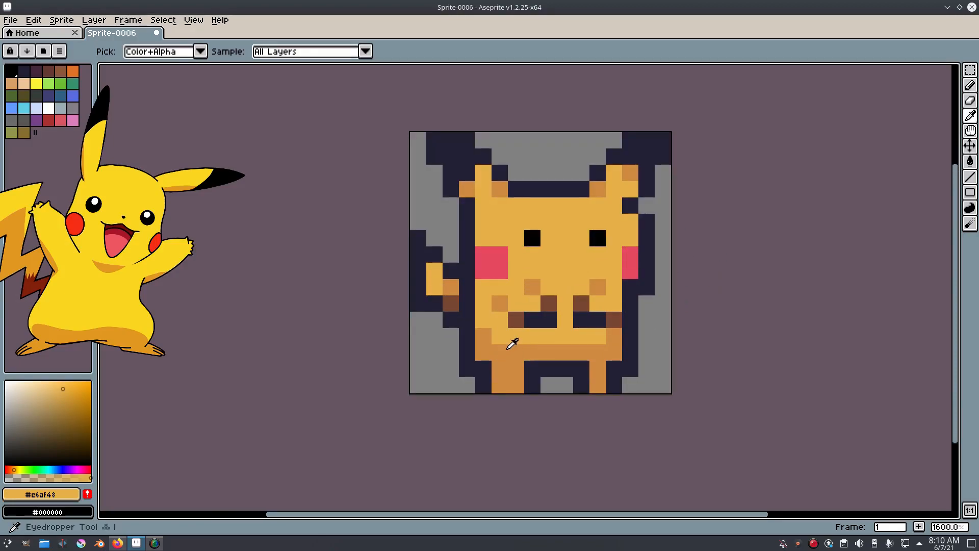
alt+click(513, 325)
scroll(700, 345, down, 8)
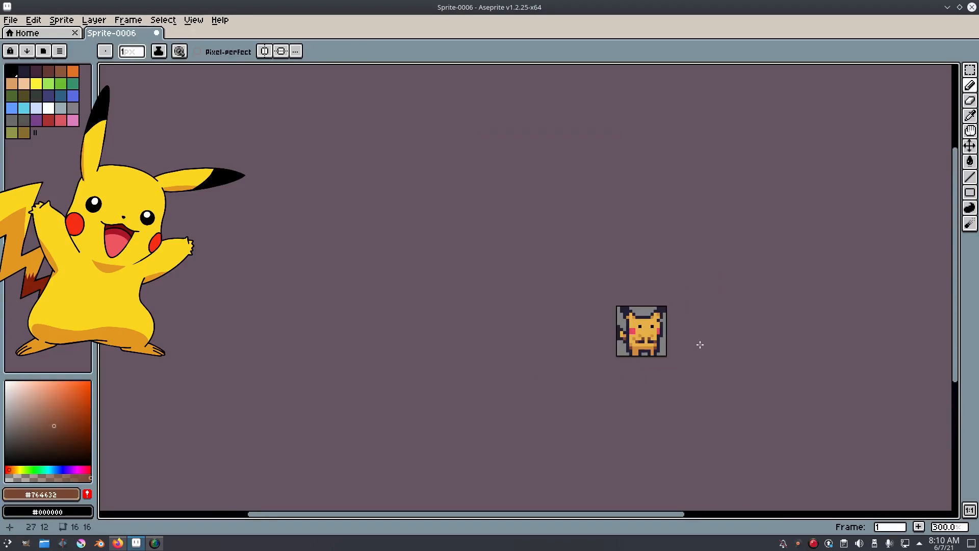
scroll(698, 343, up, 9)
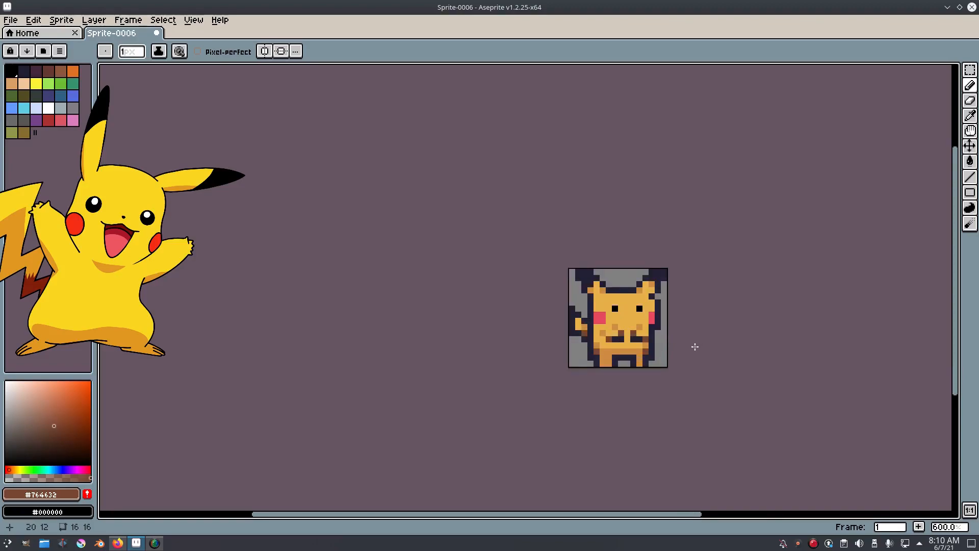
click(496, 391)
key(ctrl+z)
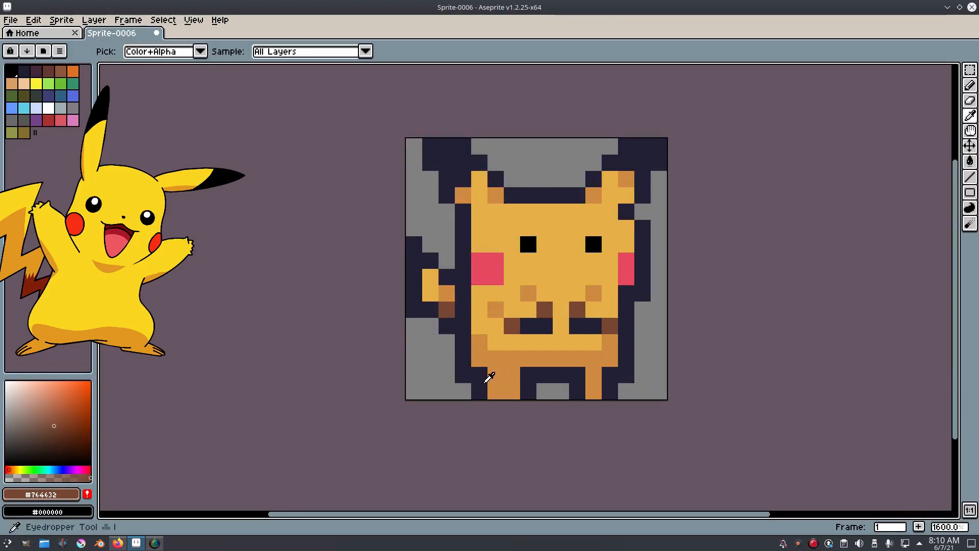
alt+click(483, 379)
scroll(673, 361, down, 5)
scroll(674, 360, up, 7)
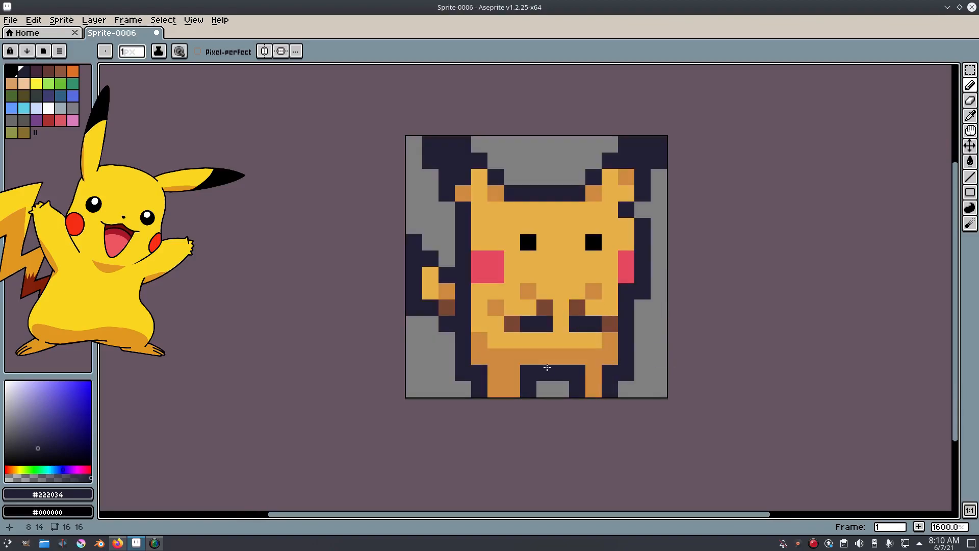
Step: Paint one brown #764632 shading pixel at the inner top corner of each leg, replacing the ends of the dark crotch line
alt+click(500, 306)
click(519, 376)
click(593, 376)
scroll(699, 368, down, 8)
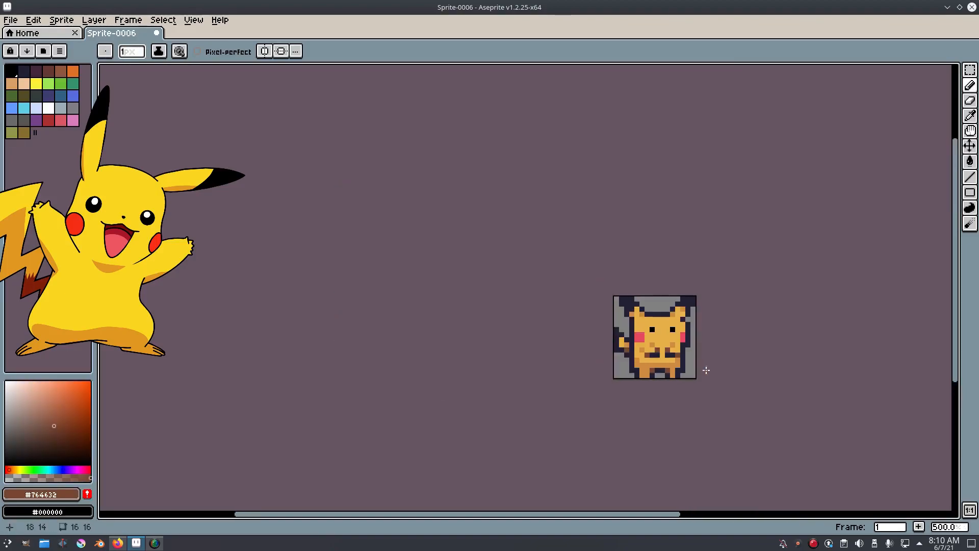
scroll(675, 342, up, 8)
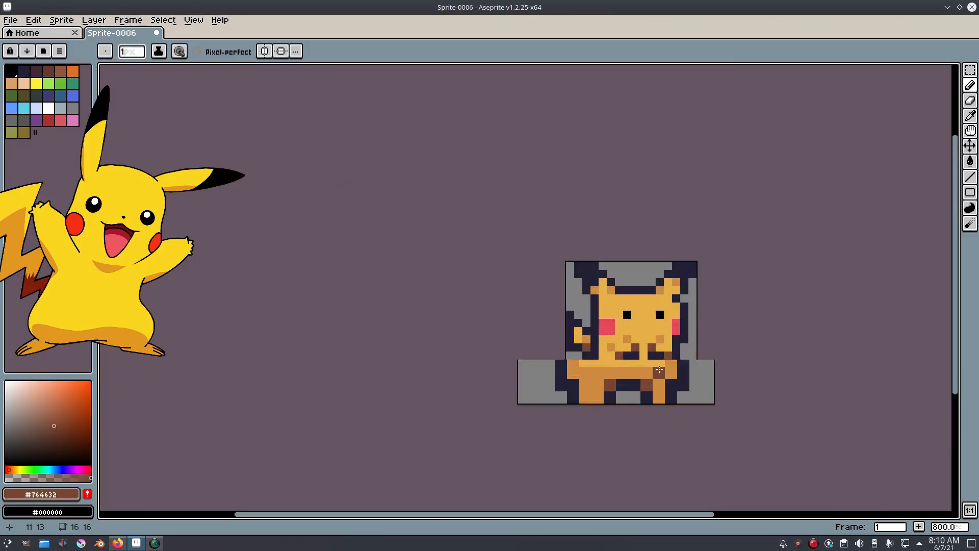
scroll(672, 332, down, 7)
scroll(754, 347, down, 2)
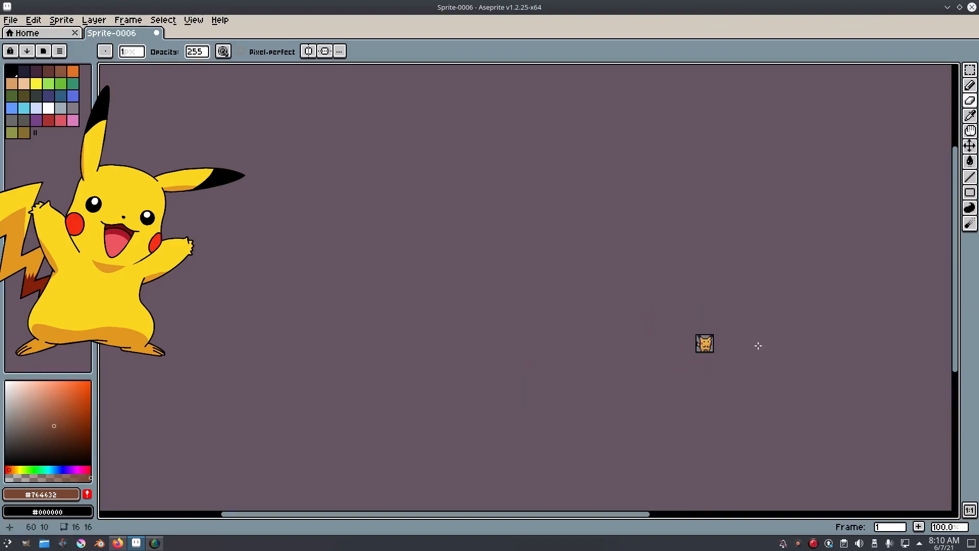
scroll(755, 345, up, 2)
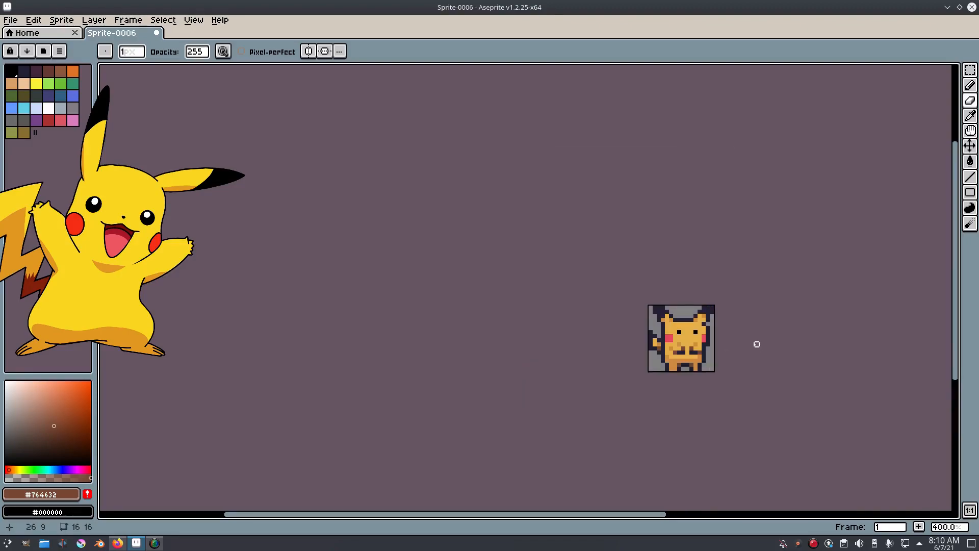
scroll(756, 343, up, 5)
scroll(690, 322, down, 4)
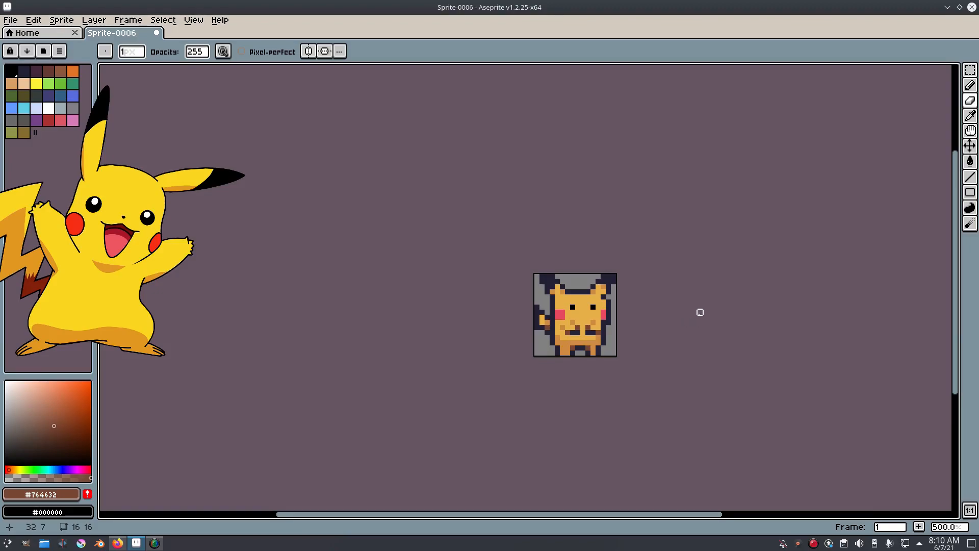
Step: Recolor both black eye pixels with the dark outline color #222034
scroll(617, 301, up, 7)
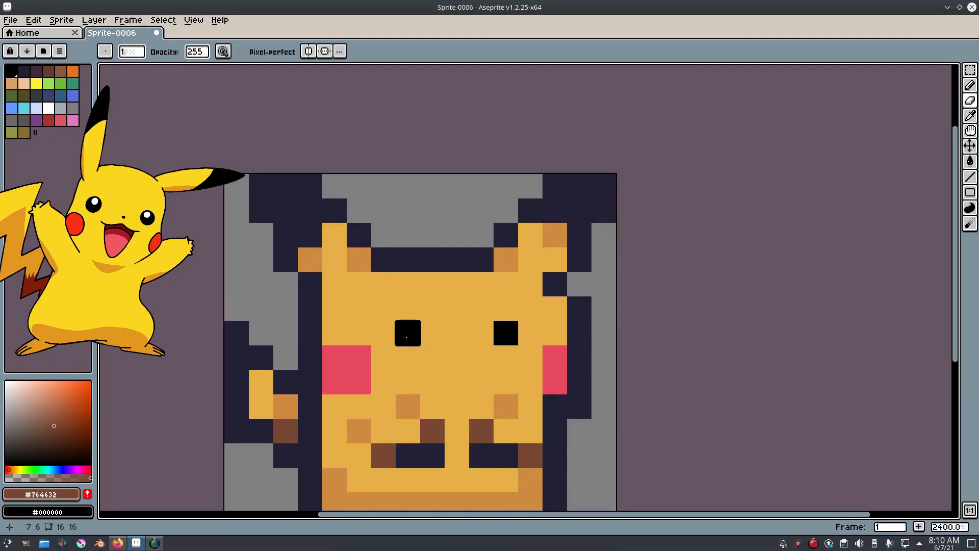
drag(403, 334, 413, 262)
alt+click(445, 189)
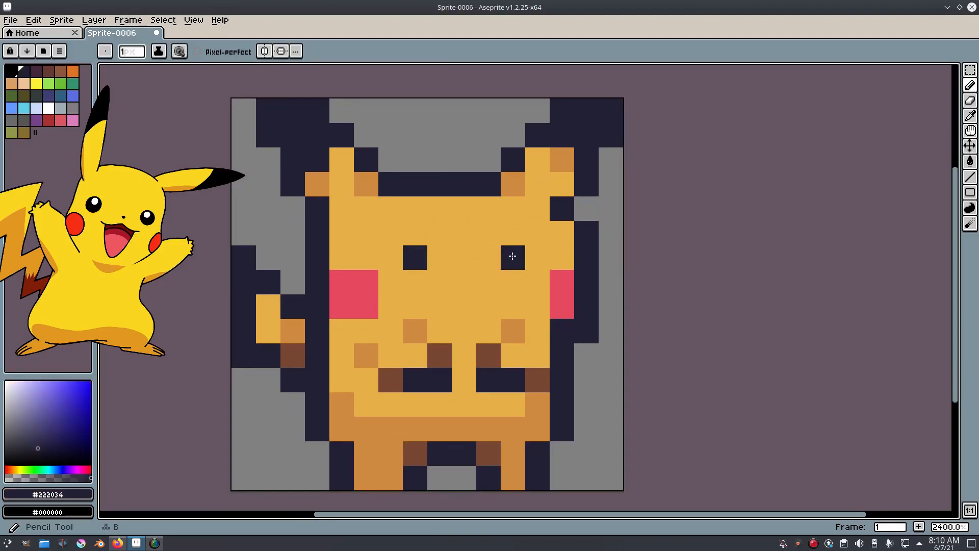
scroll(658, 289, down, 6)
scroll(615, 284, up, 4)
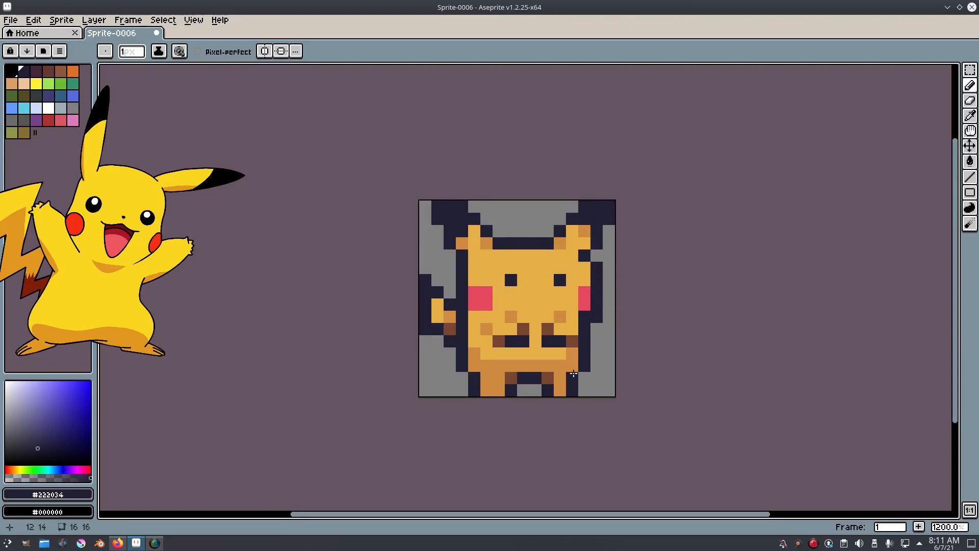
scroll(669, 307, down, 6)
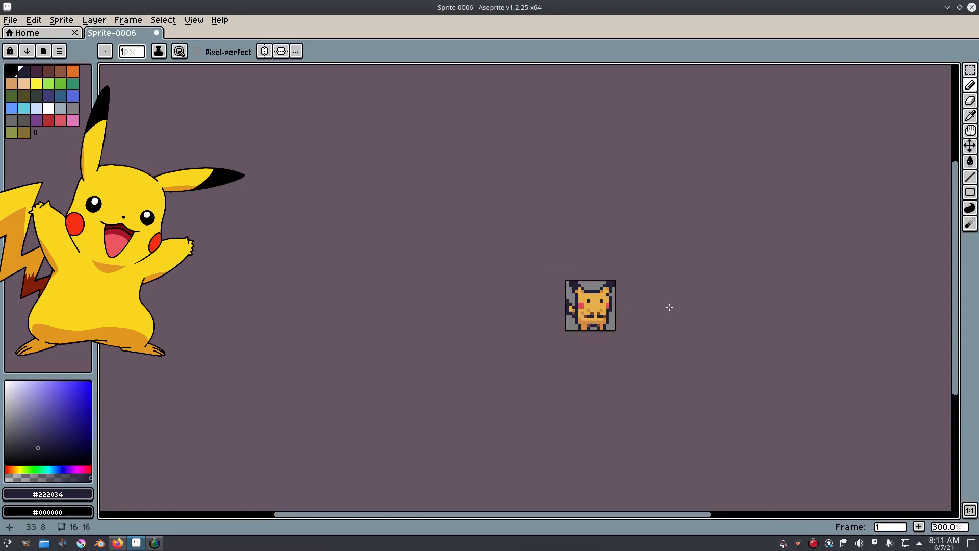
scroll(587, 294, up, 10)
key(e)
scroll(687, 321, down, 8)
scroll(748, 319, down, 1)
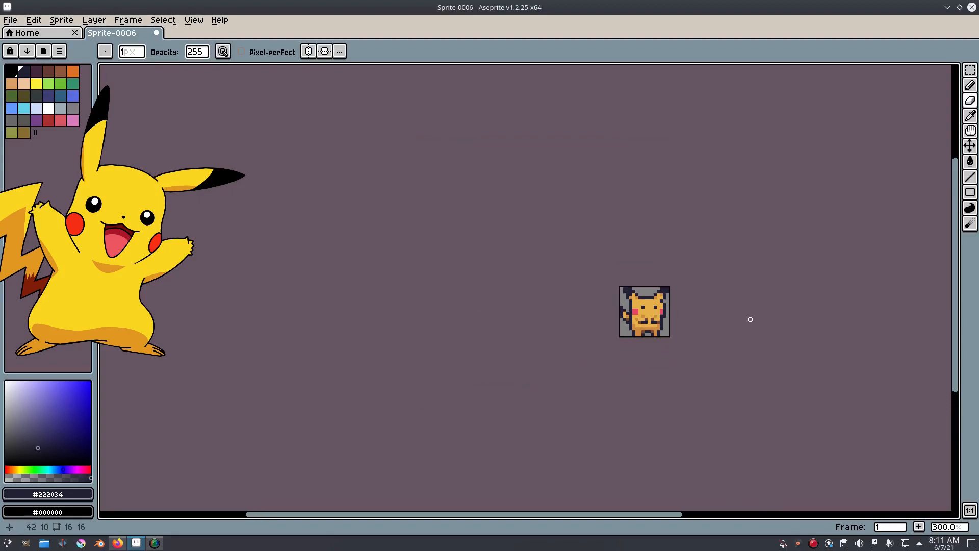
key(ctrl+z)
scroll(702, 320, up, 7)
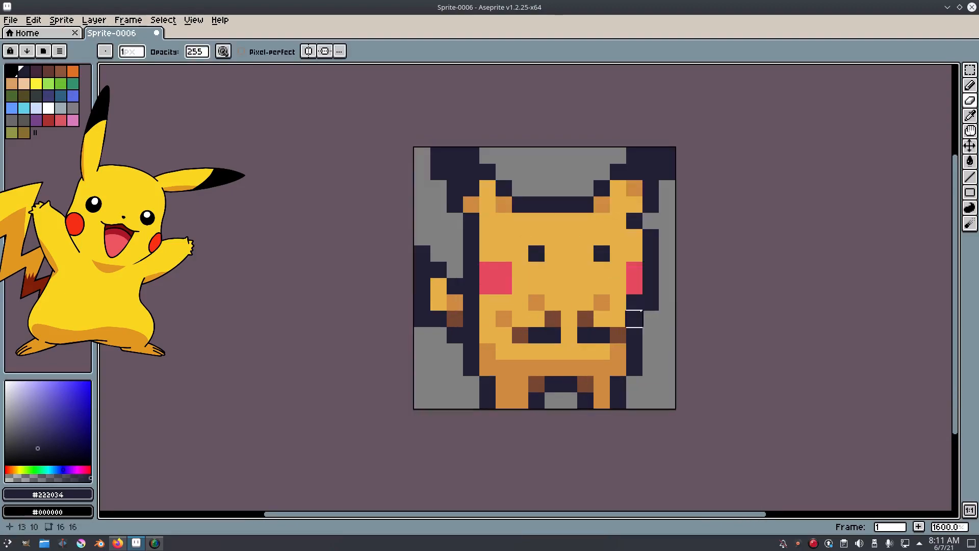
Step: Try brown #764632 and dark #222034 pixels along the lower edge of the tail
key(i)
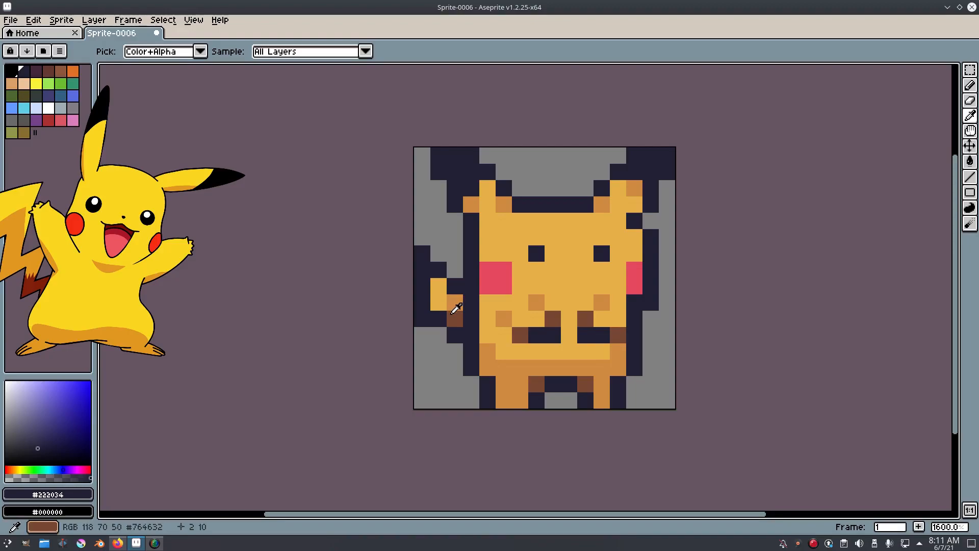
click(455, 318)
key(b)
click(422, 318)
key(v)
key(ctrl+z)
key(i)
click(443, 319)
key(b)
Step: Try orange #d08a41 shading on the lower part of the tail, and undo the latest tail edits
key(i)
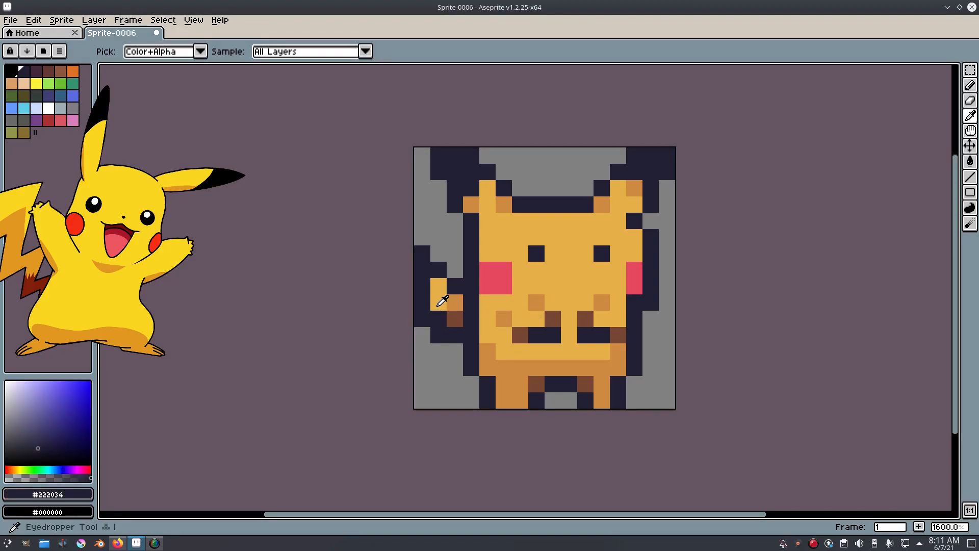
click(452, 302)
key(b)
scroll(658, 327, down, 5)
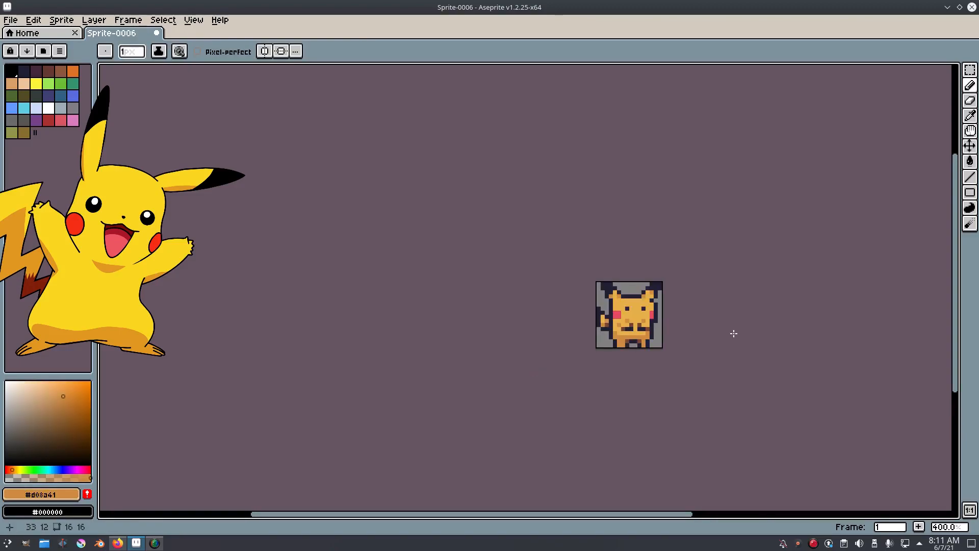
scroll(732, 333, down, 4)
scroll(734, 333, up, 2)
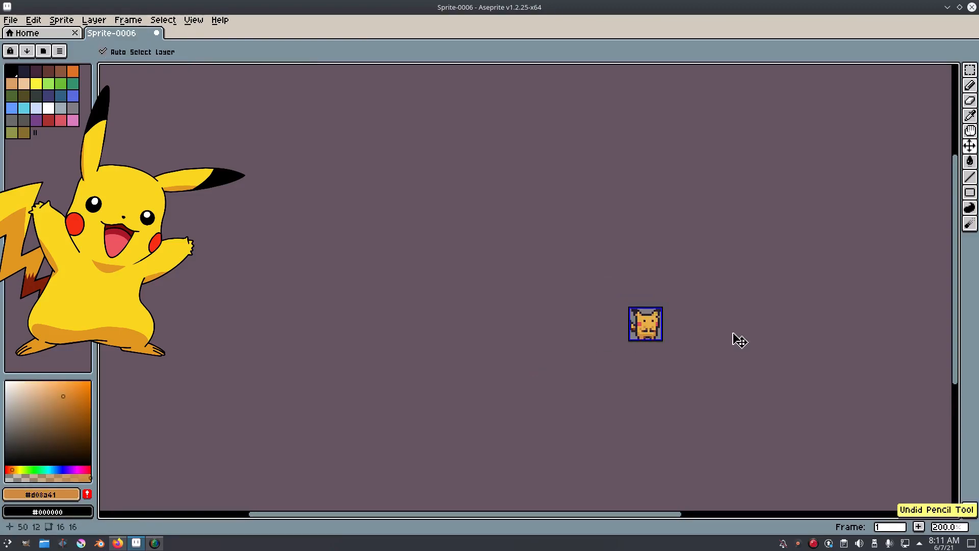
scroll(733, 333, up, 3)
scroll(733, 333, up, 2)
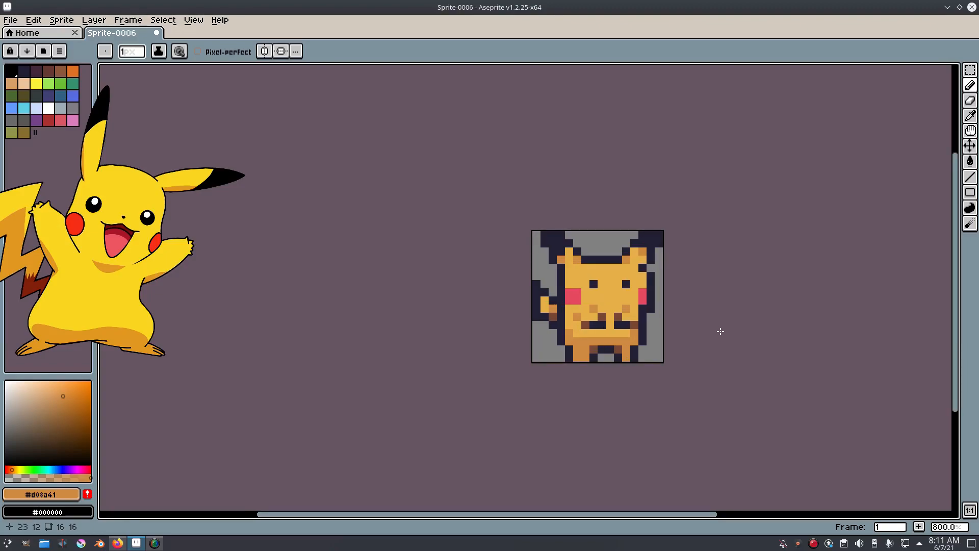
scroll(720, 330, up, 2)
drag(719, 330, 646, 335)
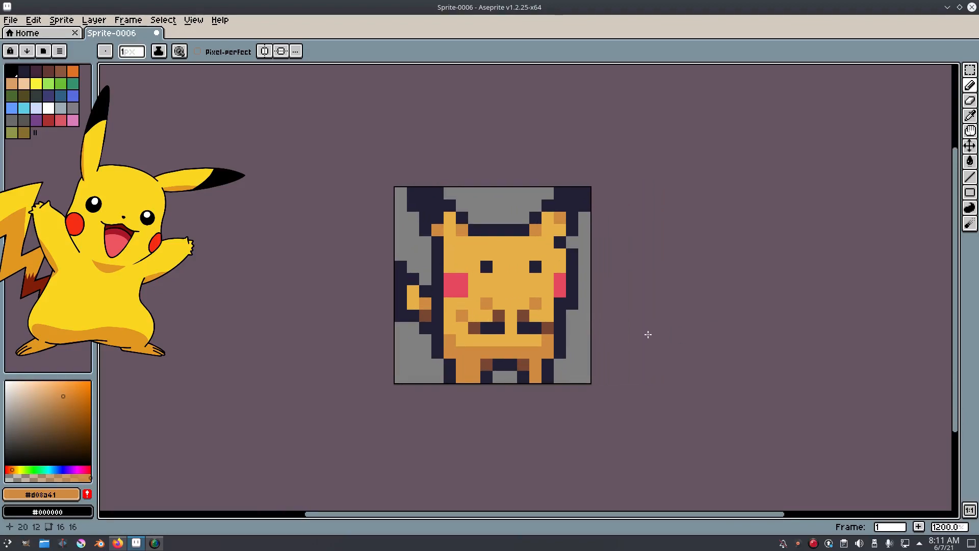